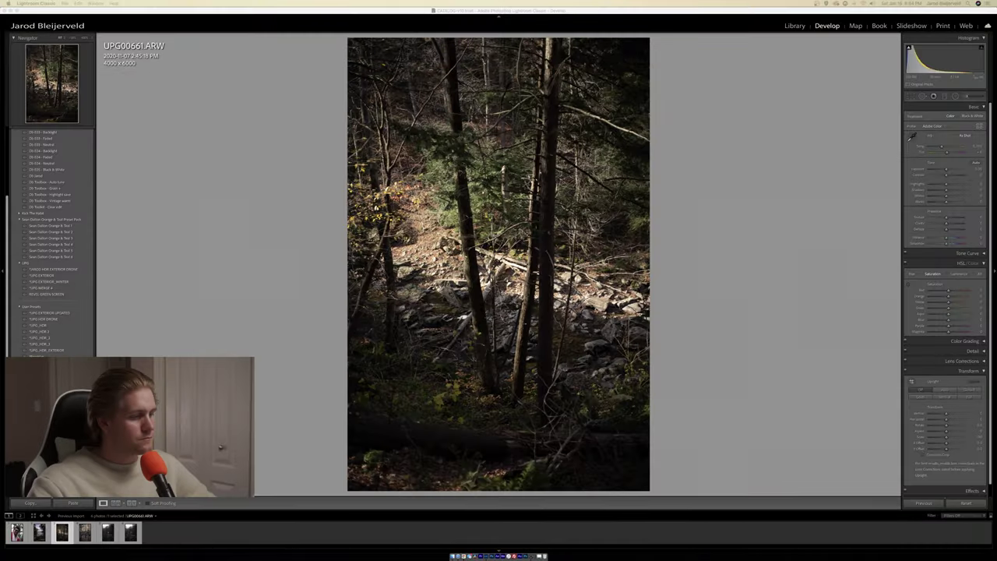
Browse the portrait, lake, forest, creek and log photos, ending on the dark forest shot
{"action": "left_click", "coordinate": [16, 532]}
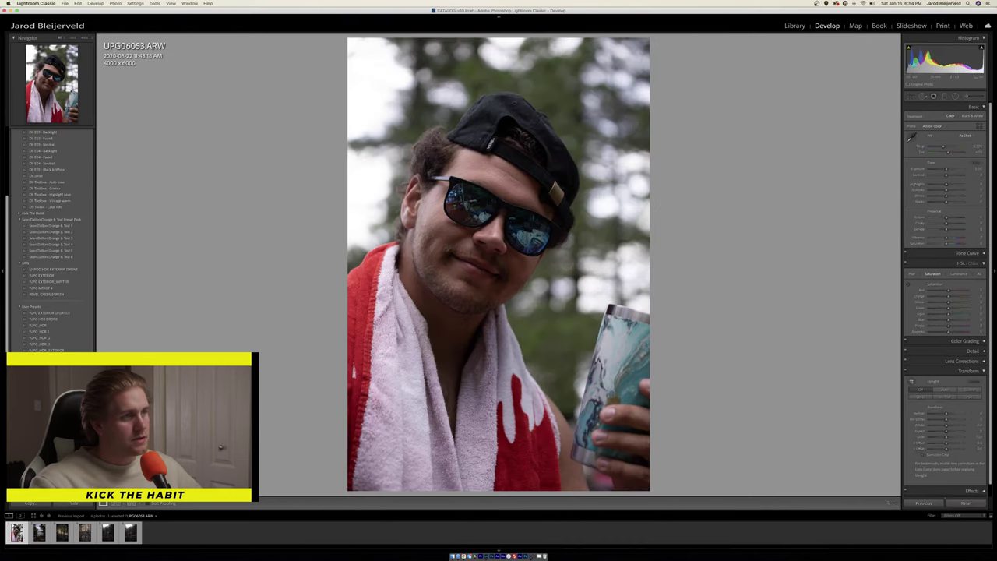
{"action": "left_click", "coordinate": [39, 532]}
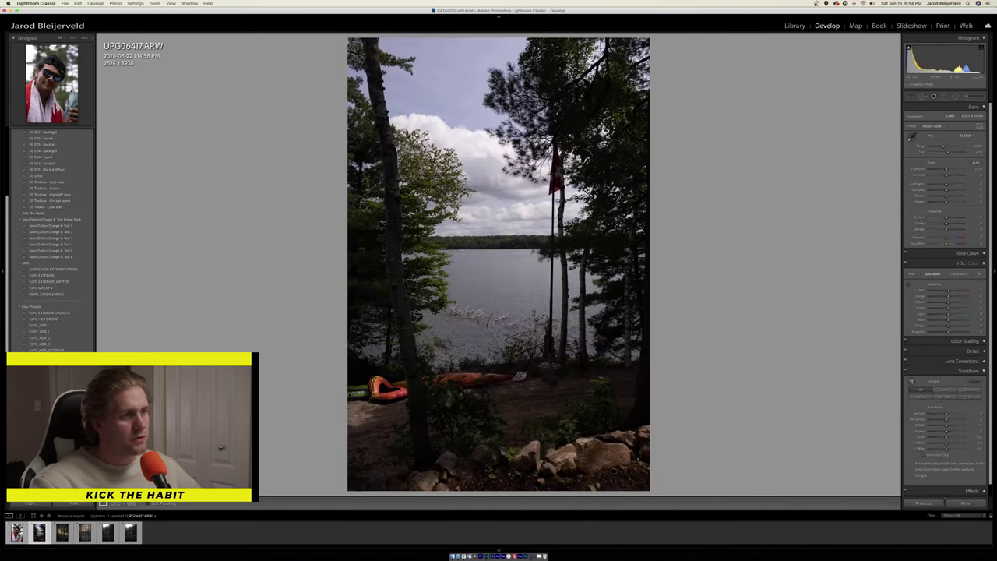
{"action": "left_click", "coordinate": [61, 532]}
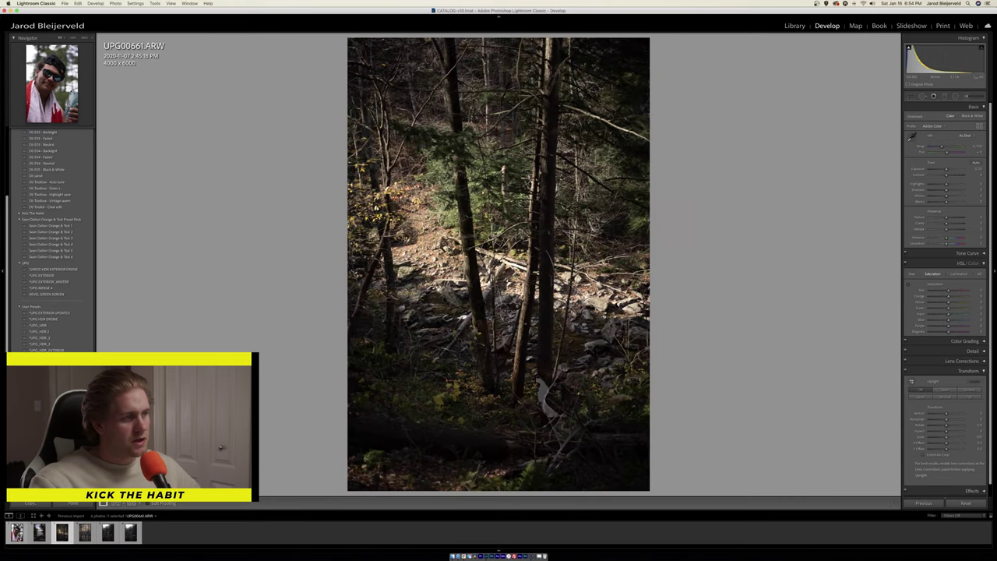
{"action": "left_click", "coordinate": [84, 532]}
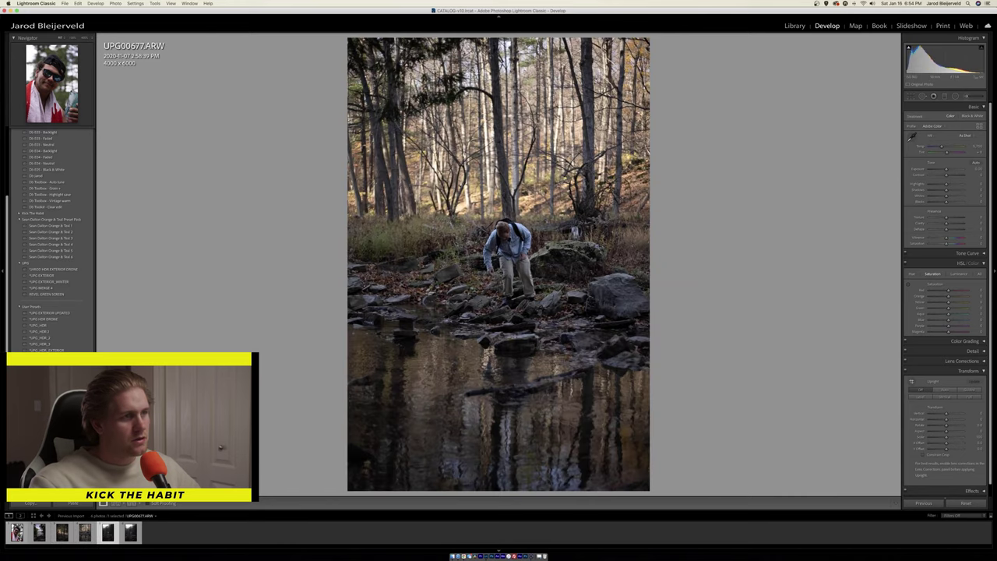
{"action": "key", "text": "Right"}
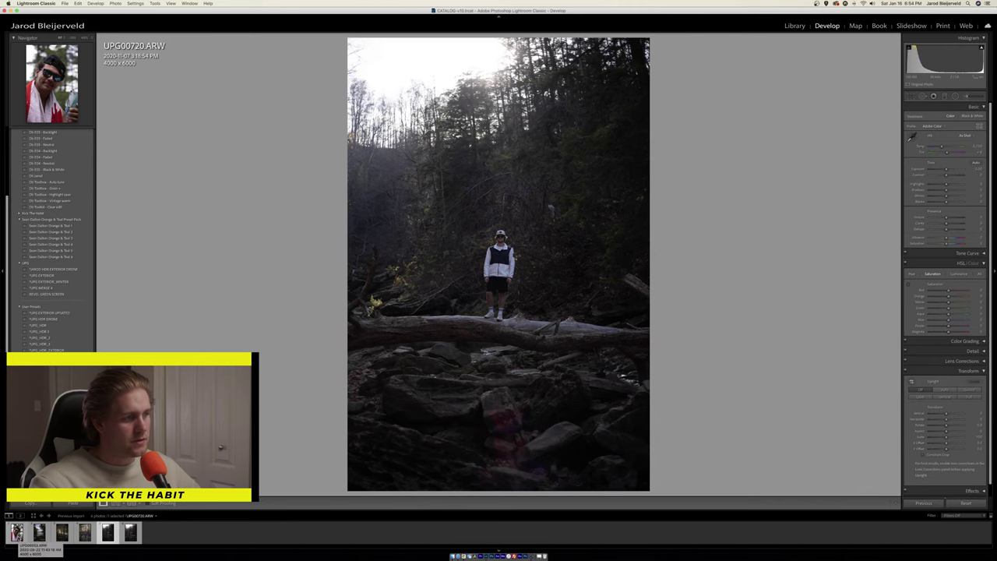
{"action": "key", "text": "Right"}
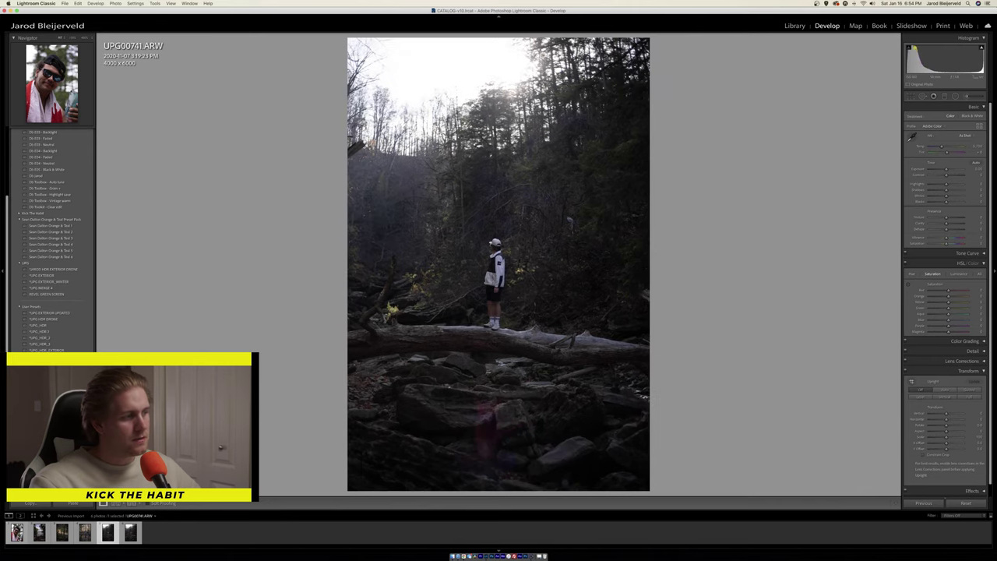
{"action": "key", "text": "Right"}
{"action": "key", "text": "Right"}
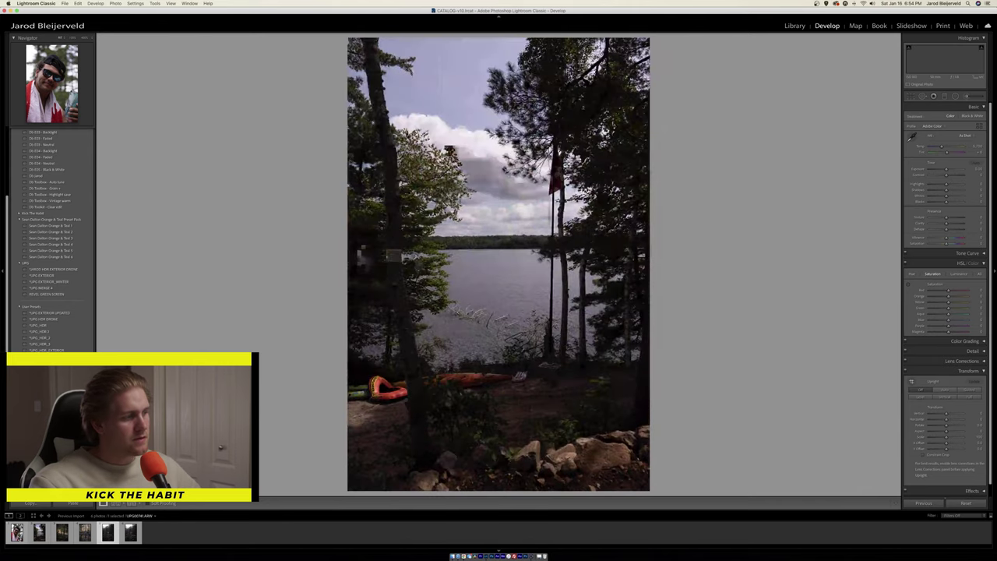
{"action": "left_click", "coordinate": [17, 532]}
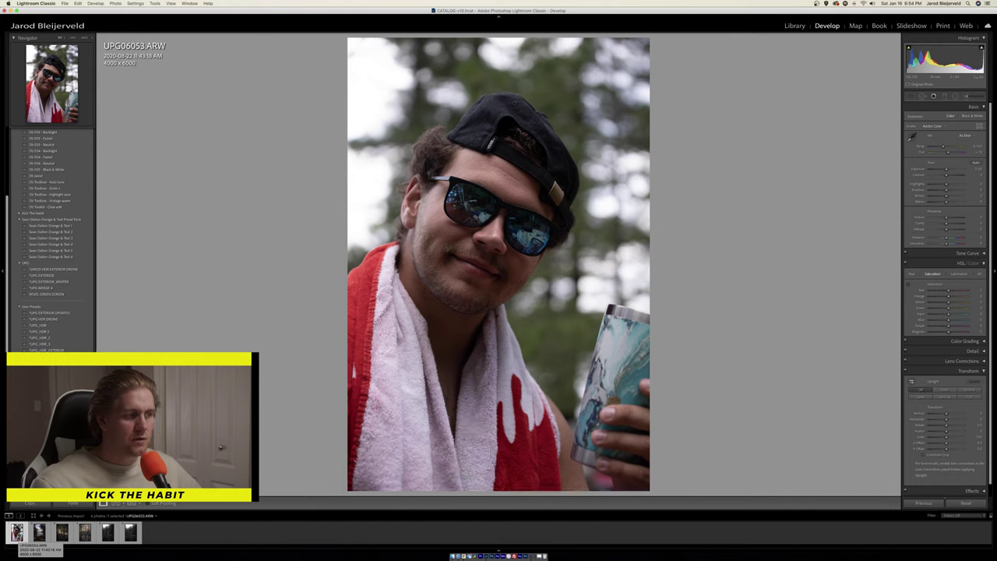
{"action": "left_click", "coordinate": [63, 533]}
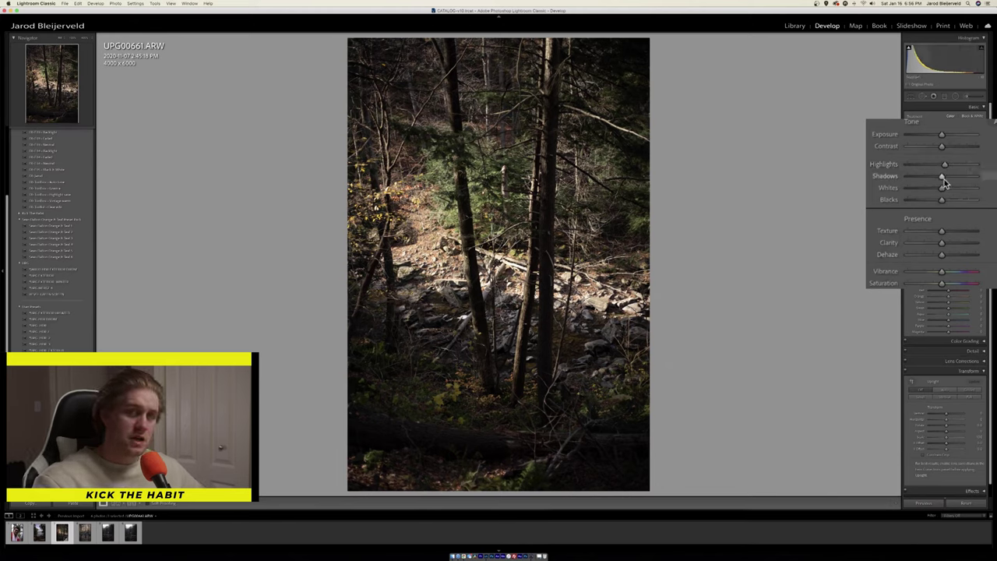
Raise Shadows on the dark forest photo to brighten the undergrowth
{"action": "left_click_drag", "start_coordinate": [944, 179], "coordinate": [964, 182]}
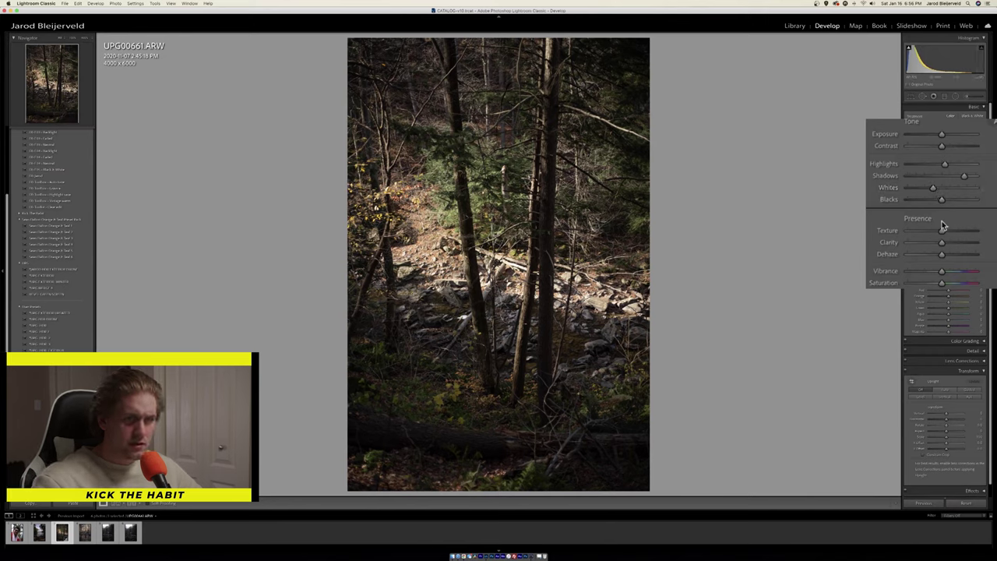
Pull Blacks down slightly to −7 on the forest photo
{"action": "left_click_drag", "start_coordinate": [943, 205], "coordinate": [941, 205]}
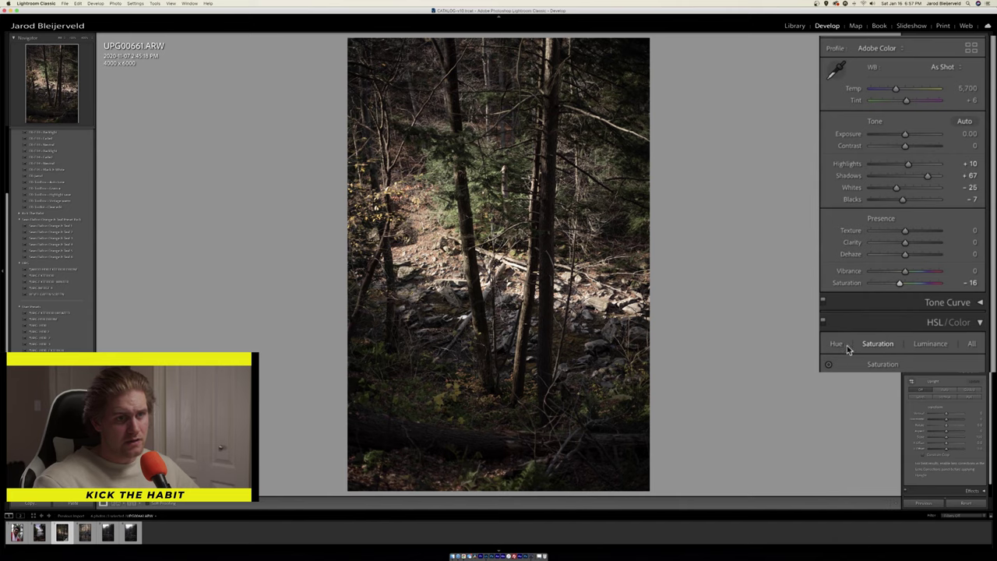
Set the HSL reds to Hue +16, Saturation +23 and Luminance −29
{"action": "left_click", "coordinate": [836, 345]}
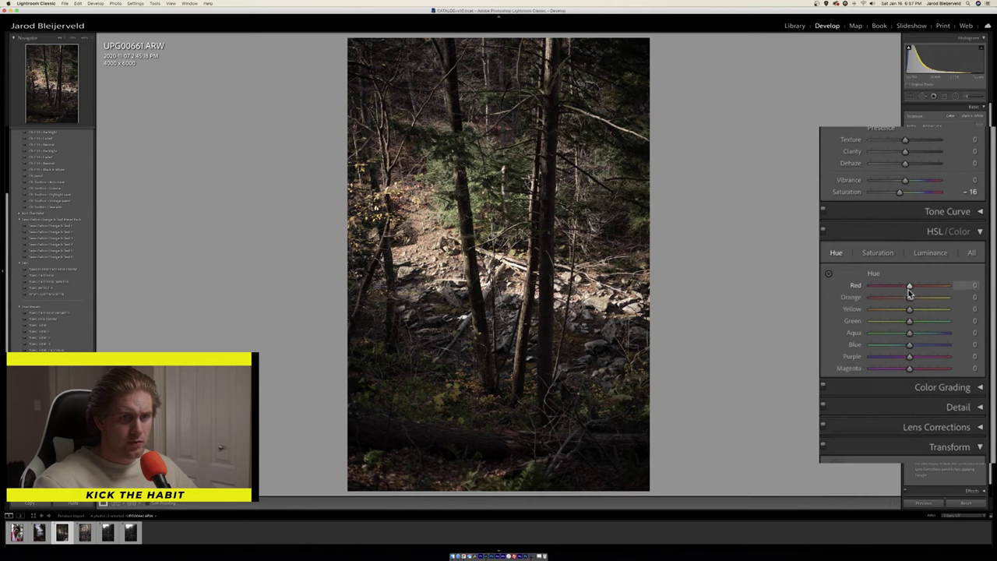
{"action": "left_click_drag", "start_coordinate": [910, 287], "coordinate": [913, 287]}
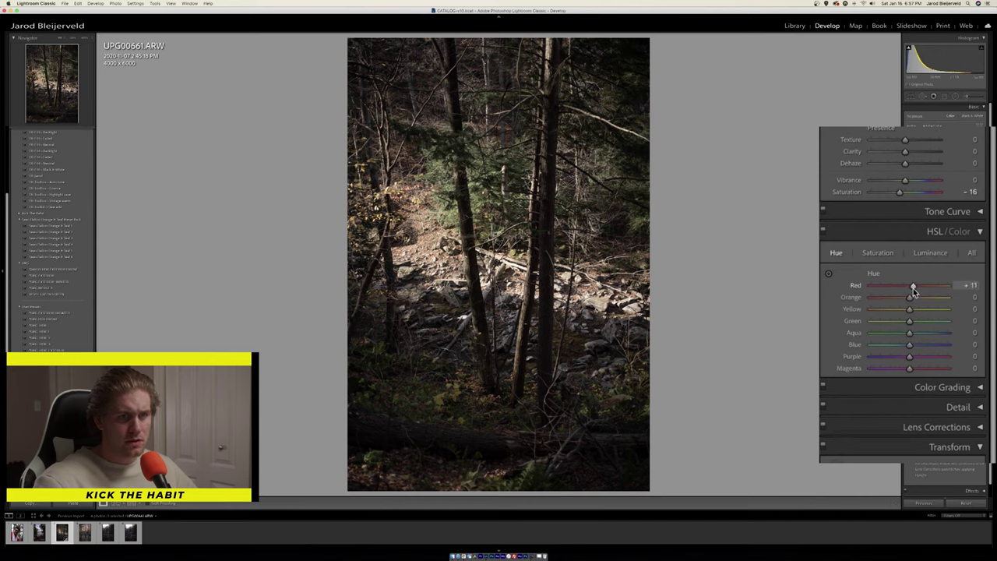
{"action": "left_click_drag", "start_coordinate": [916, 289], "coordinate": [915, 289]}
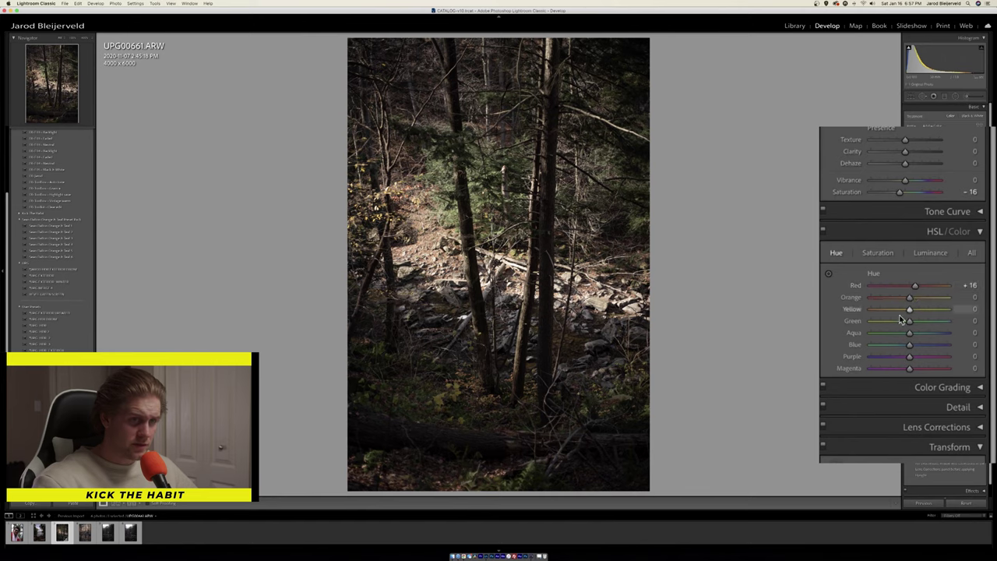
{"action": "left_click", "coordinate": [889, 256]}
{"action": "left_click_drag", "start_coordinate": [909, 285], "coordinate": [921, 287]}
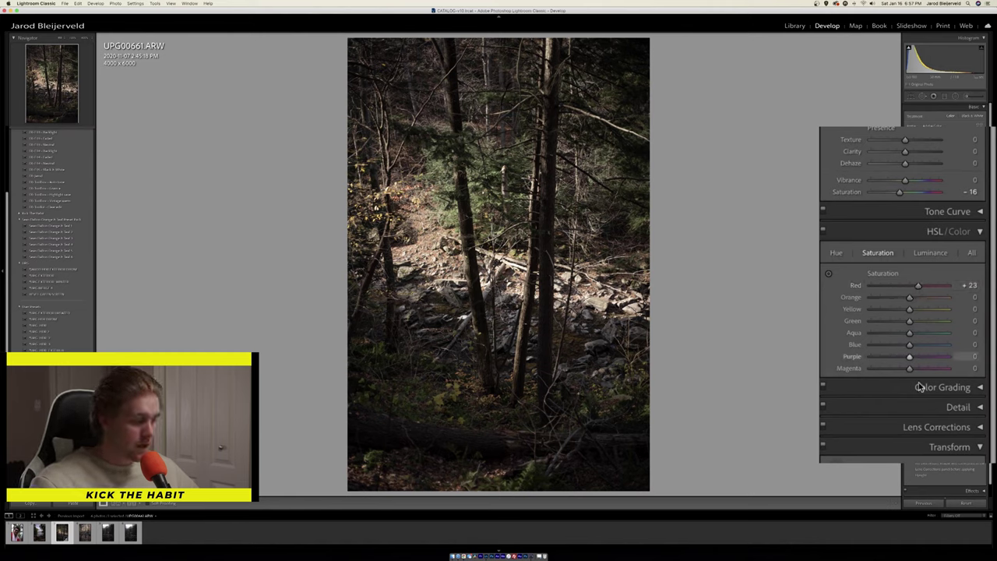
{"action": "left_click", "coordinate": [927, 256]}
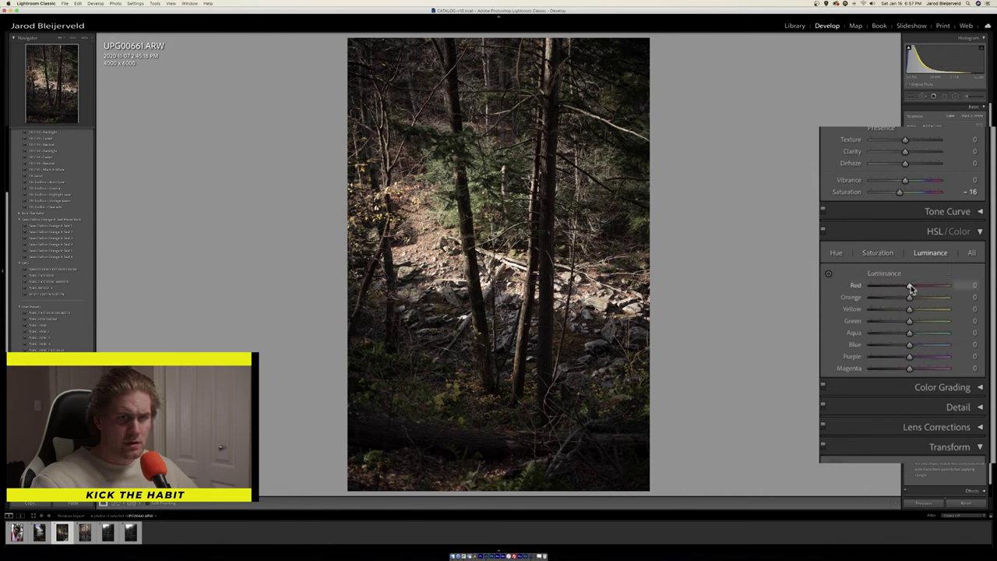
{"action": "left_click_drag", "start_coordinate": [909, 288], "coordinate": [900, 289]}
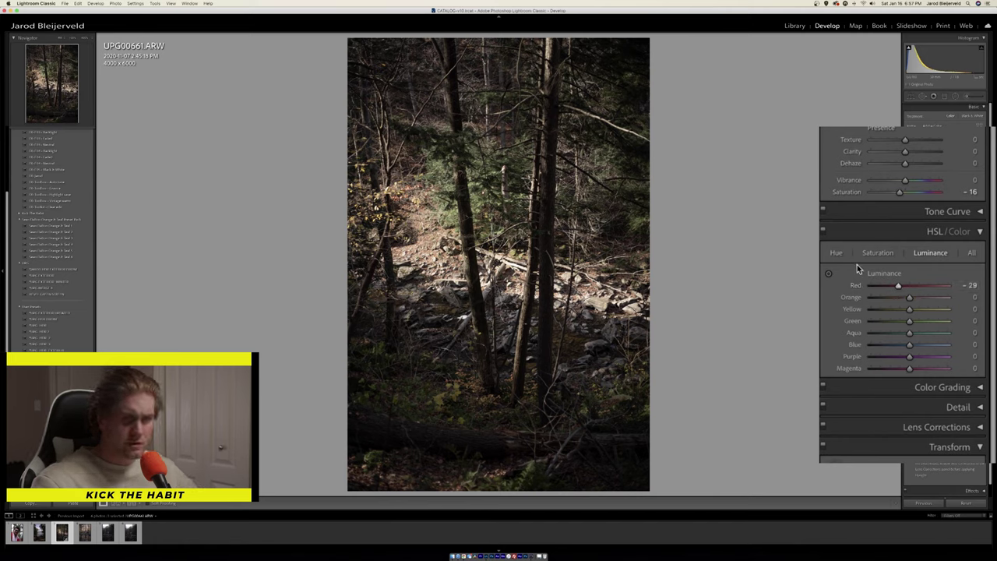
{"action": "left_click", "coordinate": [837, 254]}
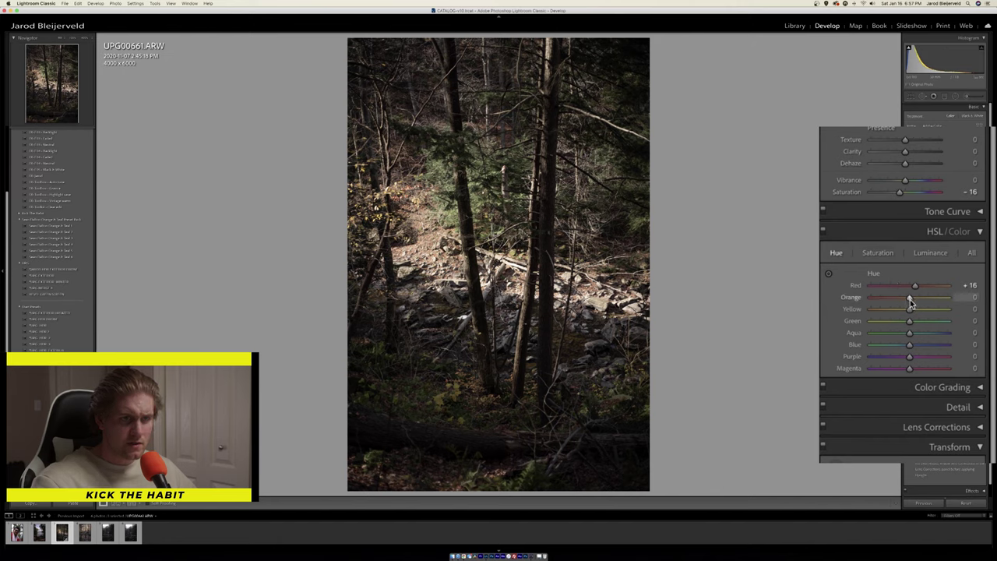
Shift Orange hue to +15, push Blue hue negative and lower Blue saturation to −16
{"action": "left_click_drag", "start_coordinate": [910, 298], "coordinate": [915, 302]}
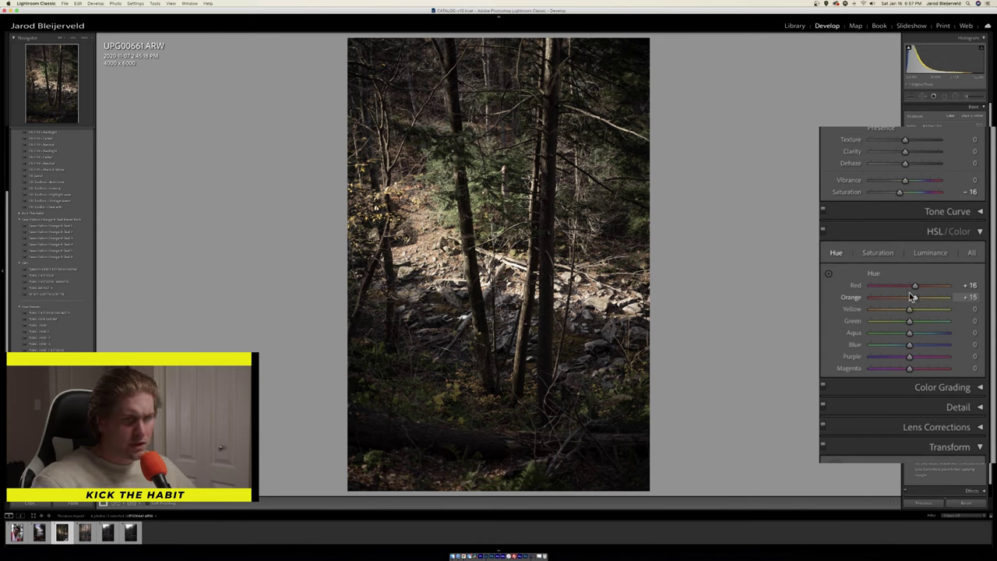
{"action": "left_click", "coordinate": [878, 254]}
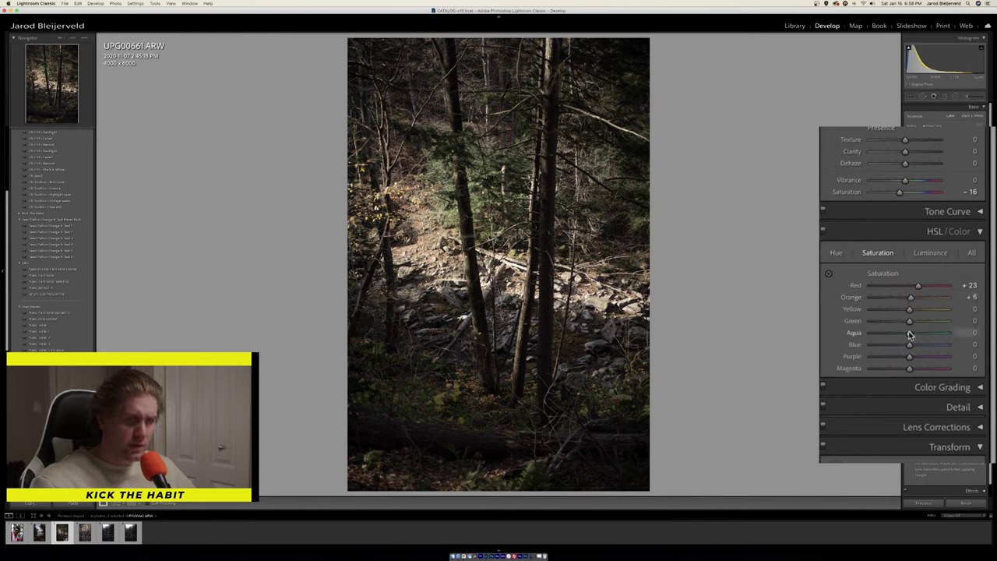
{"action": "left_click", "coordinate": [925, 253]}
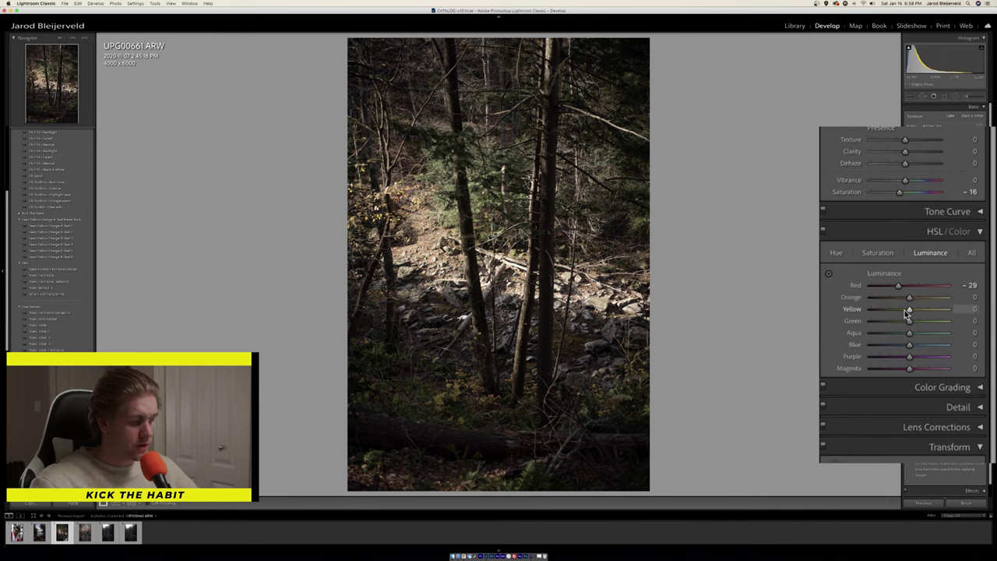
{"action": "left_click", "coordinate": [841, 254]}
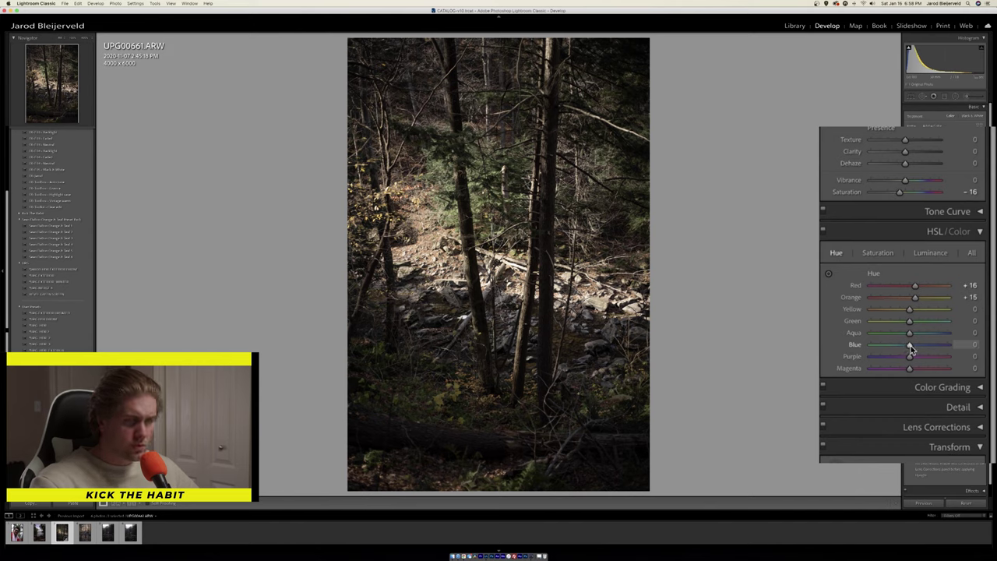
{"action": "left_click_drag", "start_coordinate": [908, 348], "coordinate": [900, 346]}
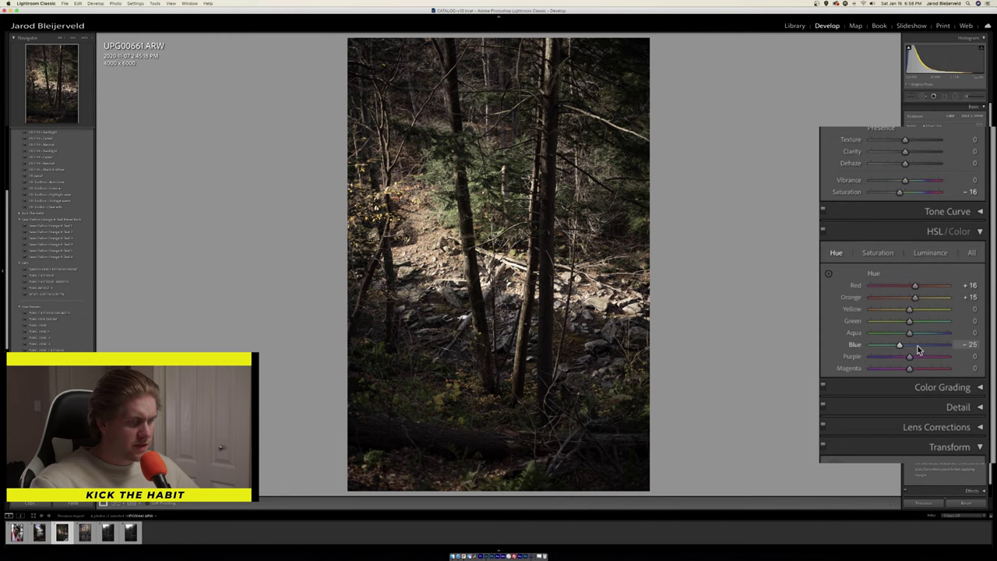
{"action": "left_click", "coordinate": [884, 254]}
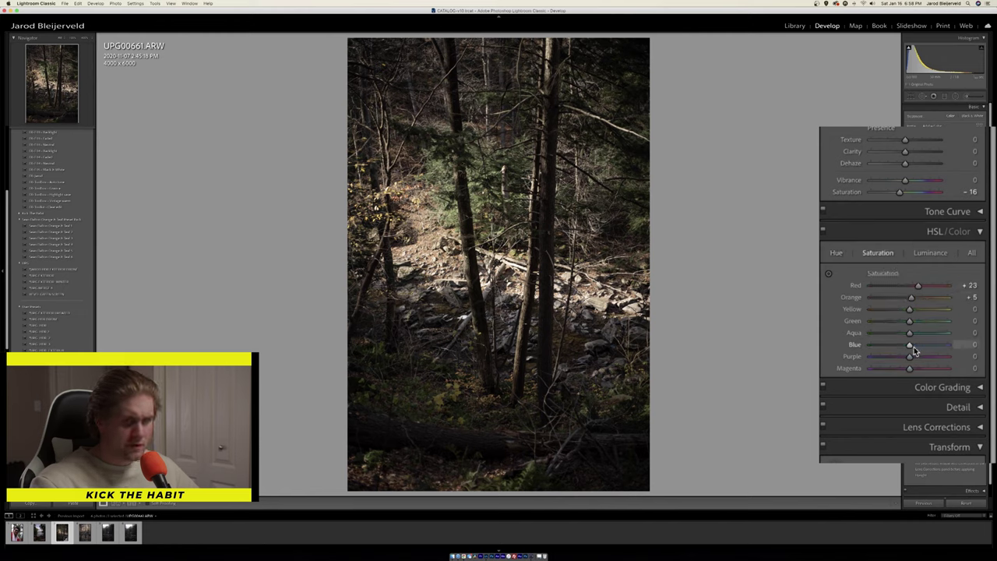
{"action": "left_click_drag", "start_coordinate": [904, 348], "coordinate": [902, 348]}
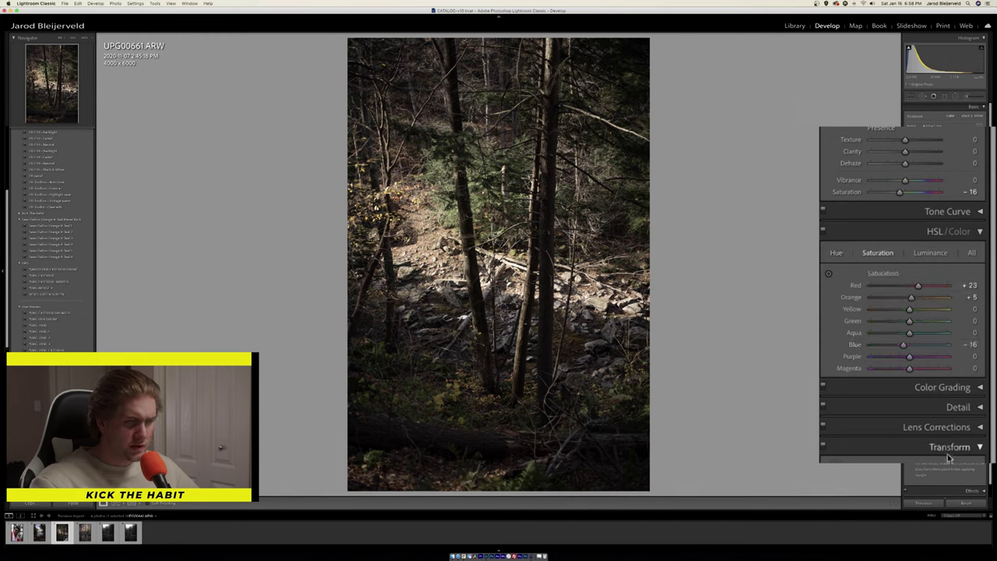
Shift Purple hue to −50 and lower Purple saturation to −15
{"action": "left_click", "coordinate": [928, 253]}
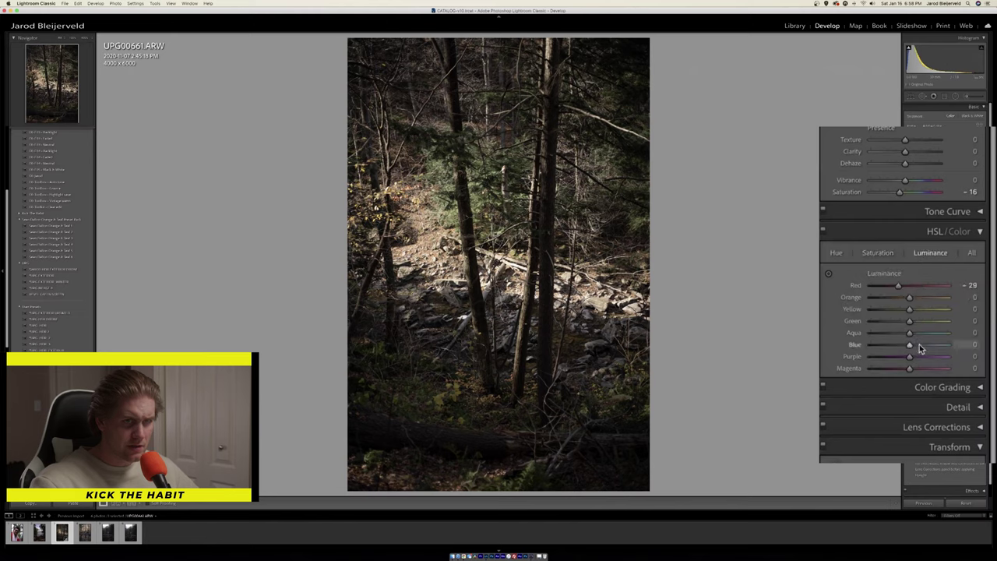
{"action": "left_click", "coordinate": [836, 255]}
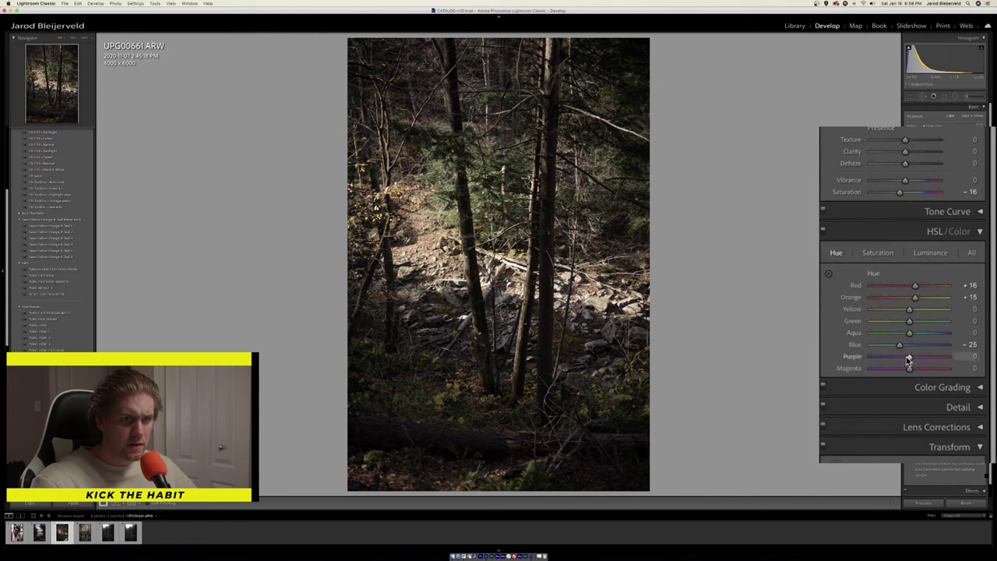
{"action": "left_click_drag", "start_coordinate": [909, 357], "coordinate": [889, 357]}
{"action": "left_click", "coordinate": [882, 254]}
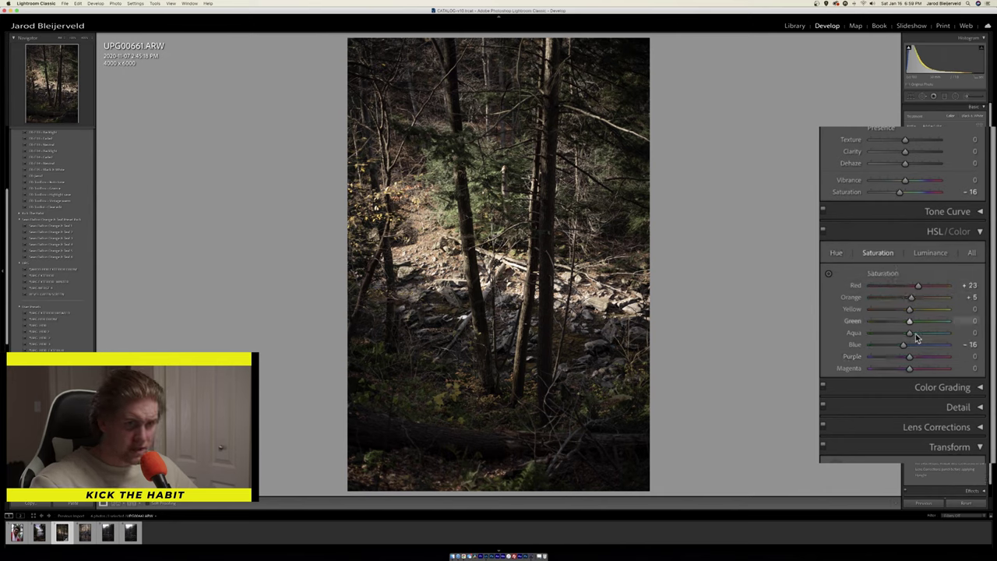
{"action": "left_click_drag", "start_coordinate": [909, 357], "coordinate": [904, 358]}
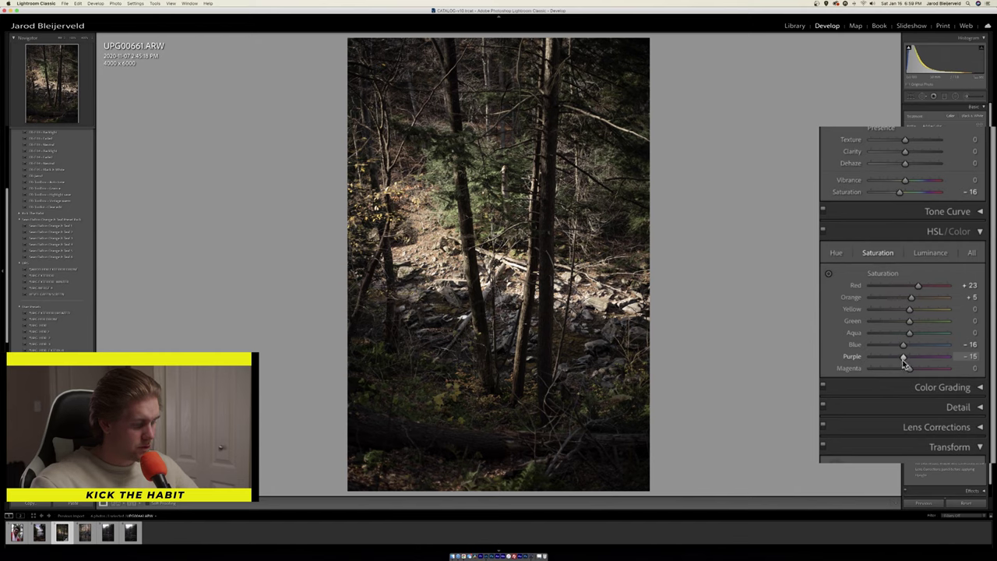
{"action": "left_click", "coordinate": [981, 212]}
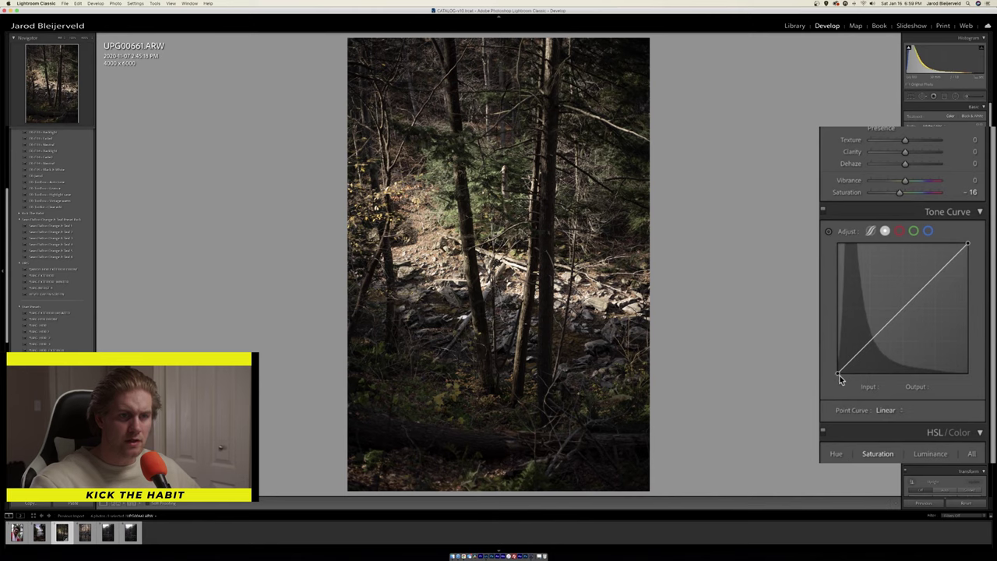
Shape the point curve: lift blacks, deepen shadows, brighten midtones, whites down to about 232
{"action": "left_click_drag", "start_coordinate": [839, 377], "coordinate": [836, 365]}
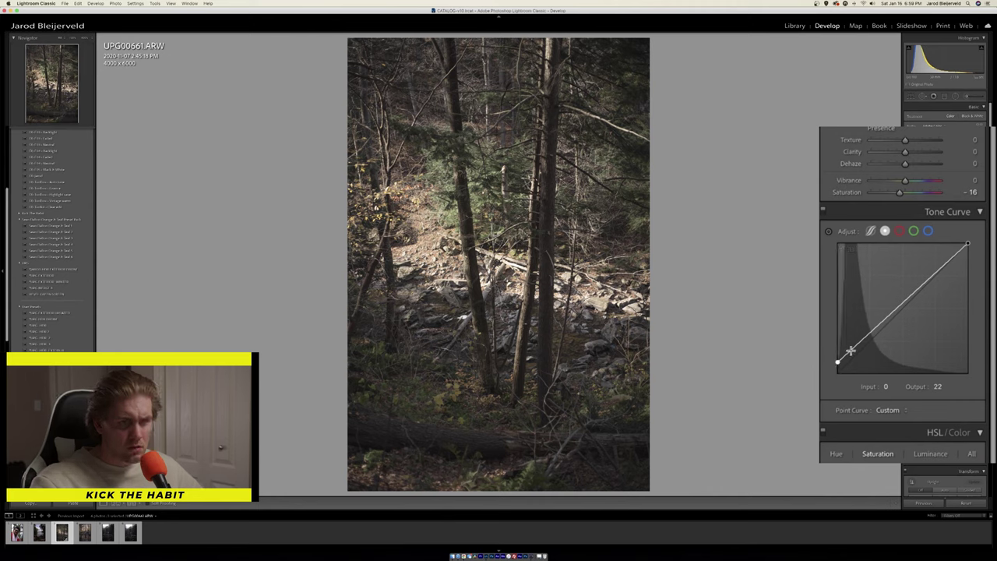
{"action": "mouse_move", "coordinate": [850, 351]}
{"action": "left_click_drag", "start_coordinate": [856, 352], "coordinate": [858, 357]}
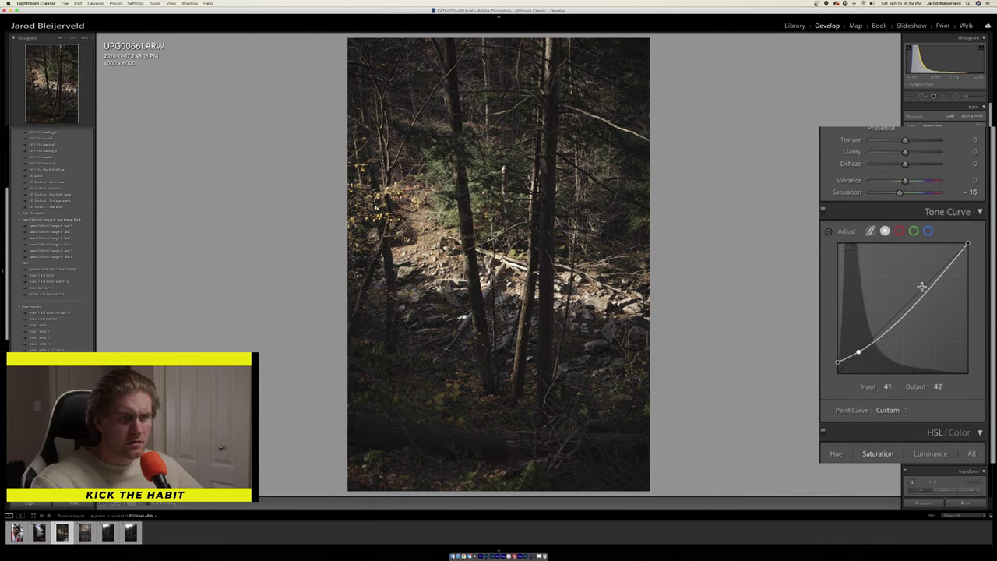
{"action": "left_click_drag", "start_coordinate": [921, 293], "coordinate": [916, 282]}
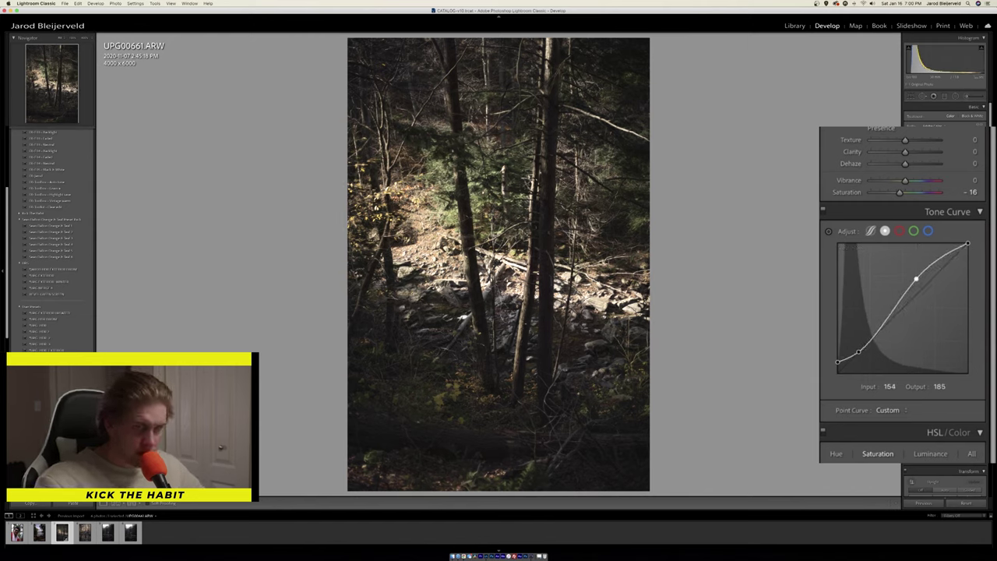
{"action": "left_click_drag", "start_coordinate": [966, 244], "coordinate": [972, 257]}
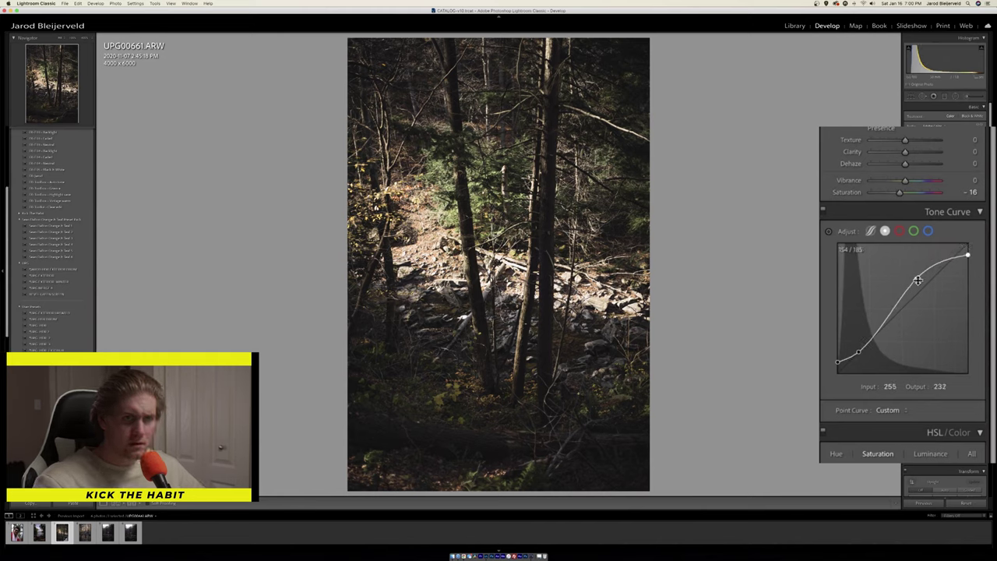
{"action": "left_click_drag", "start_coordinate": [919, 280], "coordinate": [925, 282]}
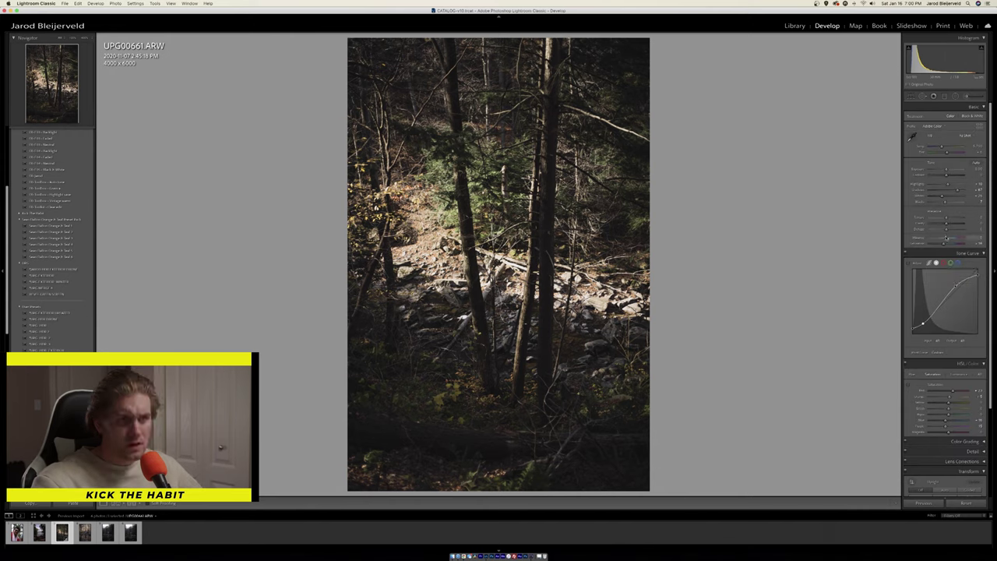
{"action": "left_click", "coordinate": [983, 254]}
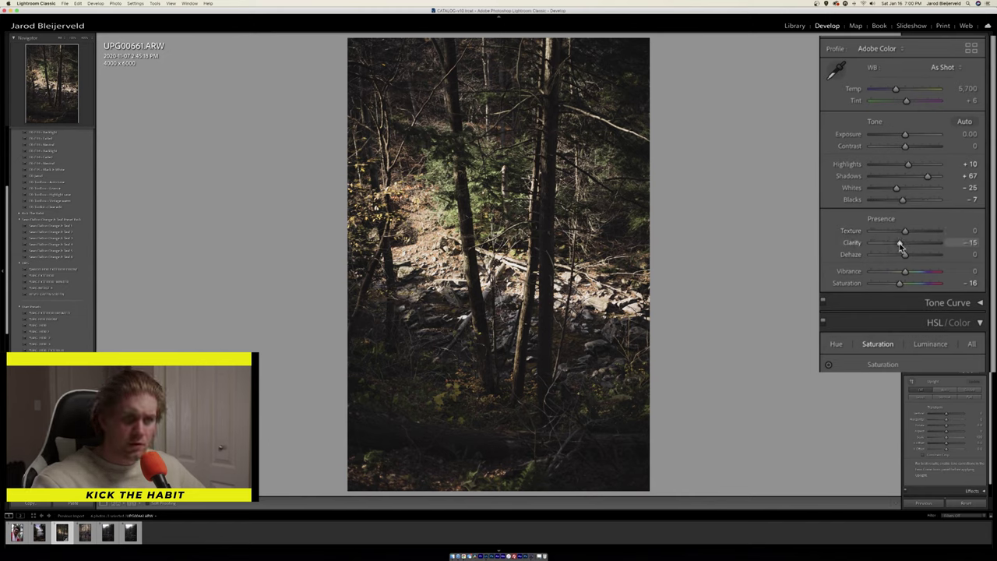
Drop Clarity to −23 on the forest shot for a softer look
{"action": "left_click_drag", "start_coordinate": [897, 243], "coordinate": [895, 243]}
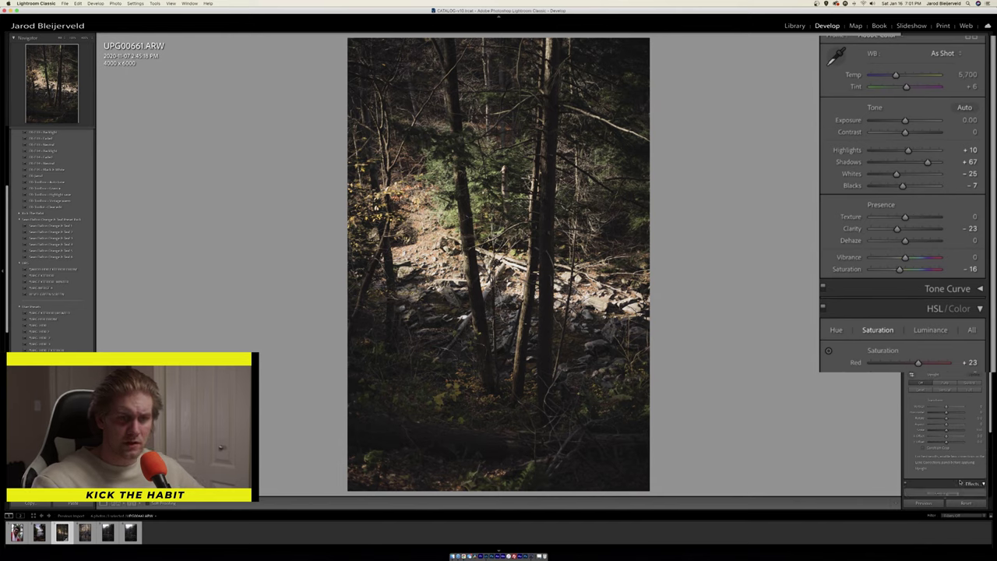
{"action": "scroll", "coordinate": [960, 482], "scroll_direction": "down", "scroll_amount": 2}
{"action": "scroll", "coordinate": [959, 481], "scroll_direction": "down", "scroll_amount": 10}
{"action": "scroll", "coordinate": [935, 514], "scroll_direction": "down", "scroll_amount": 5}
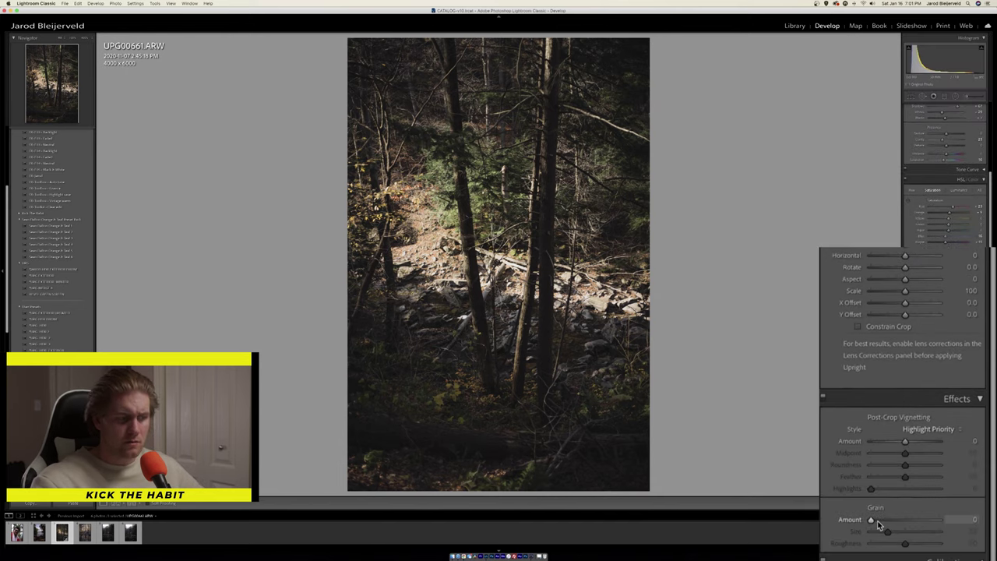
Add film grain with Amount 43 and Roughness 70, keeping Size at 25
{"action": "left_click_drag", "start_coordinate": [873, 522], "coordinate": [902, 522]}
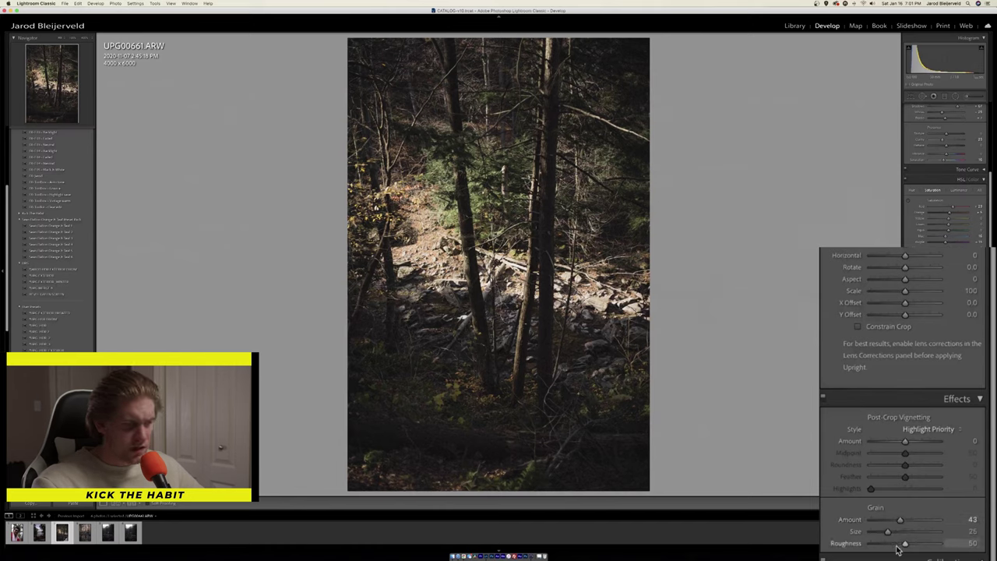
{"action": "left_click_drag", "start_coordinate": [905, 549], "coordinate": [919, 549]}
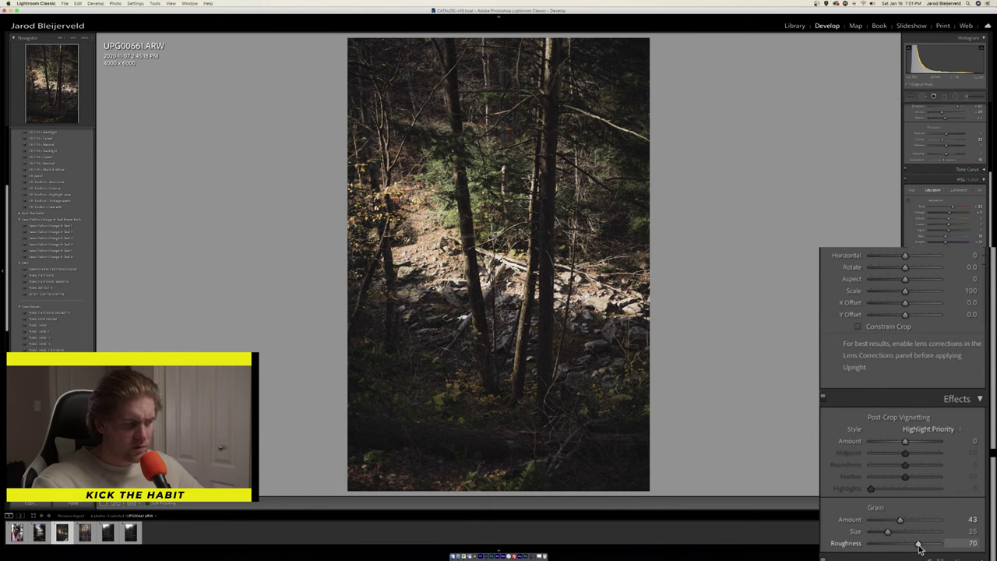
{"action": "scroll", "coordinate": [919, 549], "scroll_direction": "up", "scroll_amount": 3}
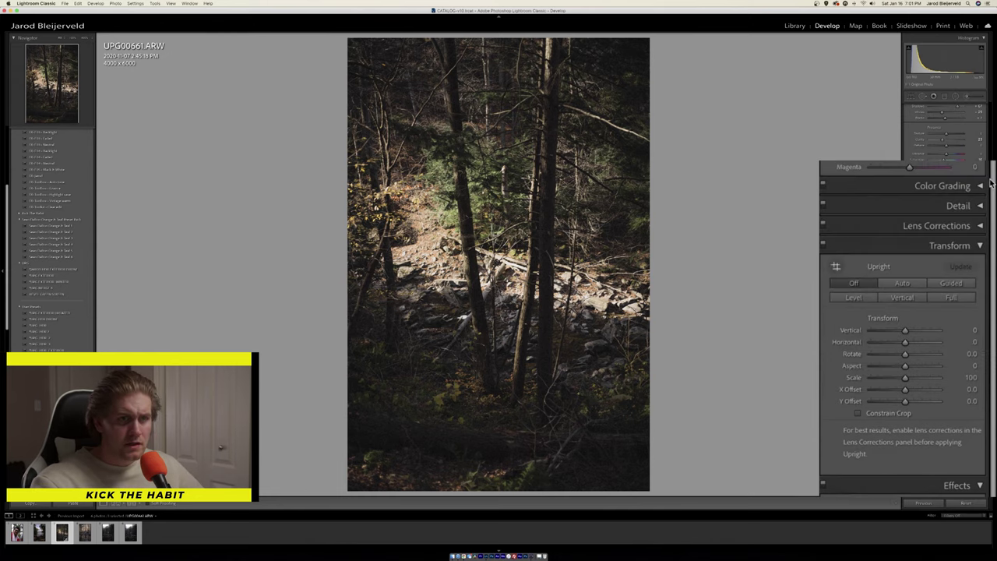
{"action": "left_click", "coordinate": [981, 188]}
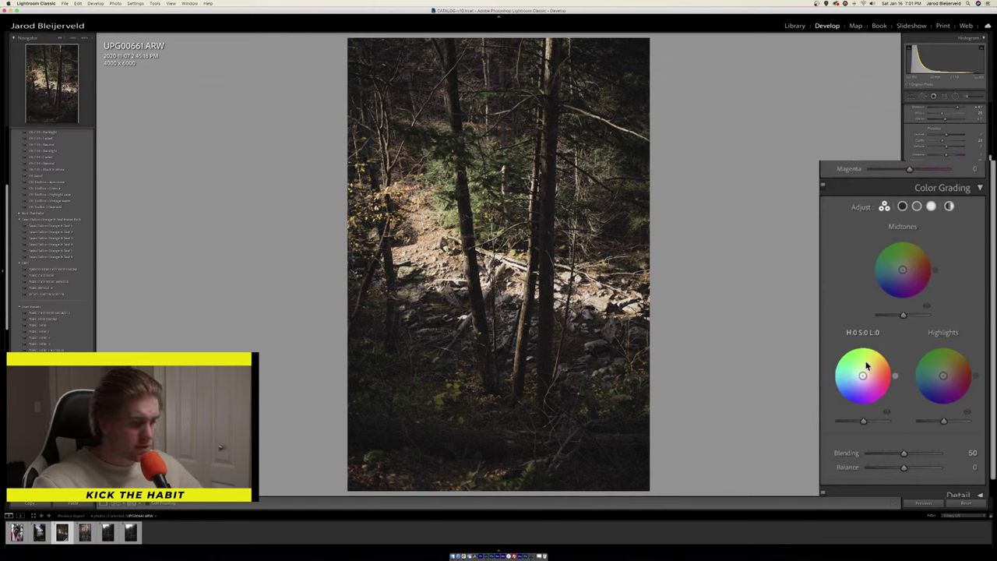
Tint the shadows yellow-green with Hue 77 and Saturation 15
{"action": "left_click_drag", "start_coordinate": [862, 376], "coordinate": [864, 373]}
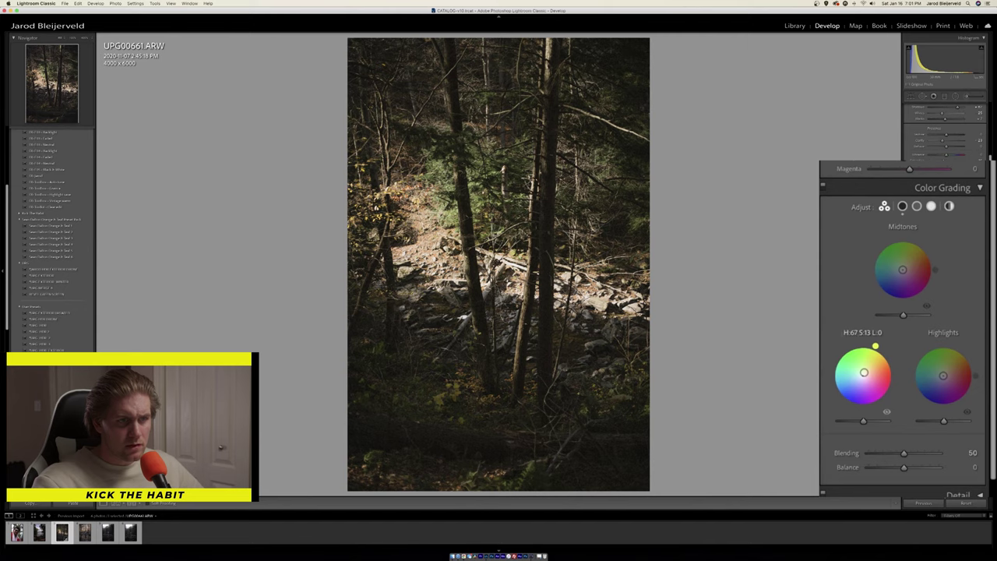
{"action": "left_click_drag", "start_coordinate": [865, 370], "coordinate": [865, 375]}
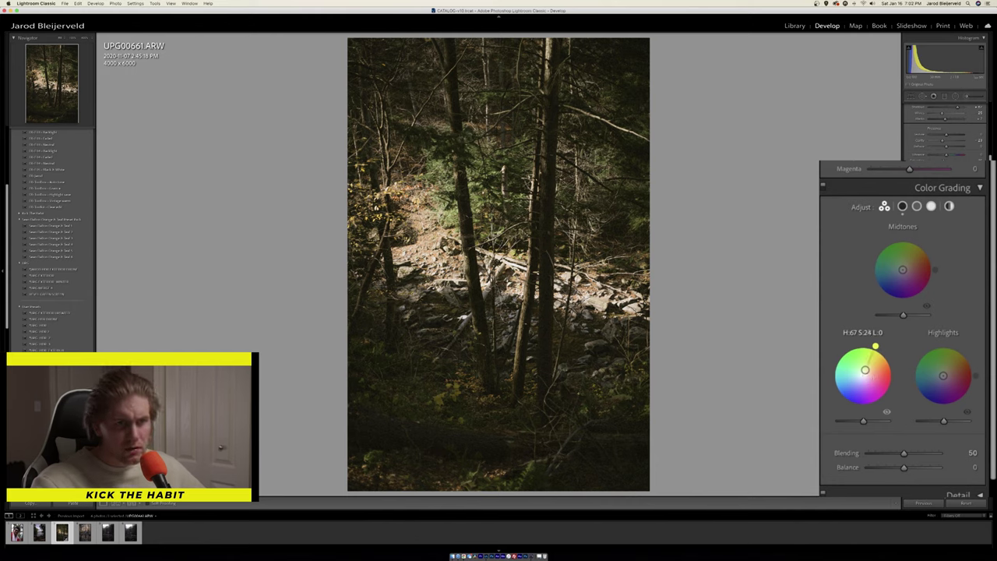
{"action": "left_click", "coordinate": [865, 371]}
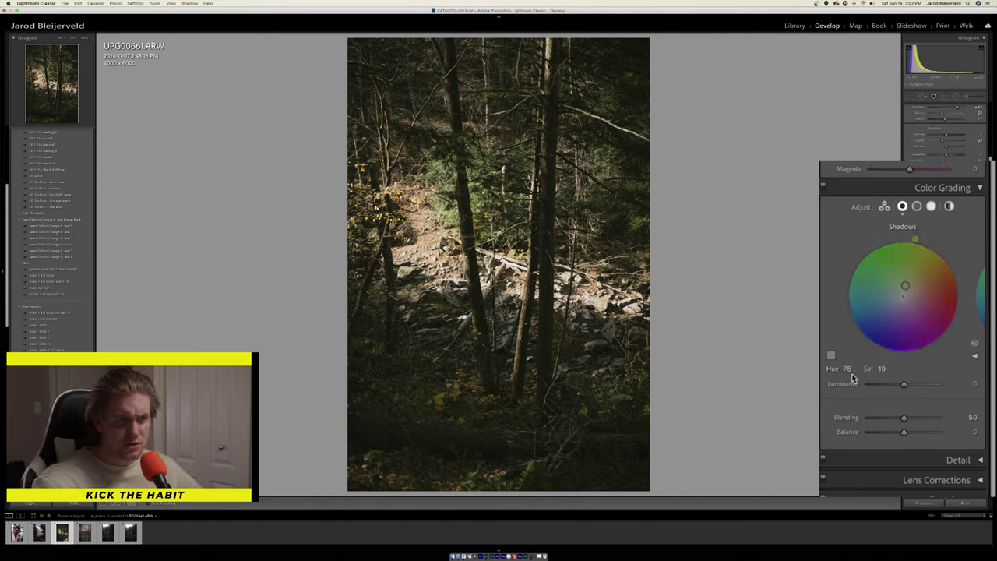
{"action": "left_click", "coordinate": [847, 371]}
{"action": "type", "text": "77"}
{"action": "type", "text": "1"}
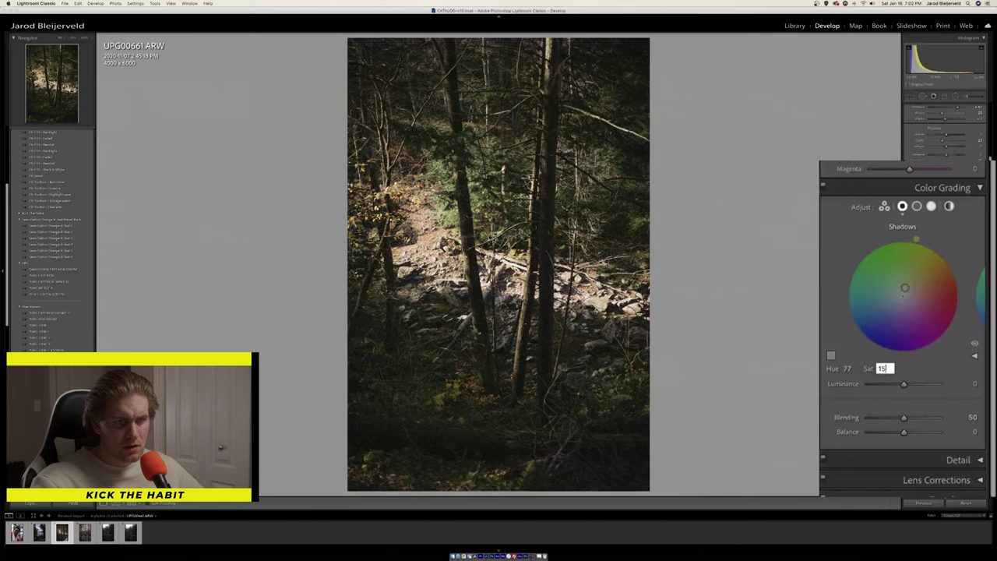
{"action": "type", "text": "5"}
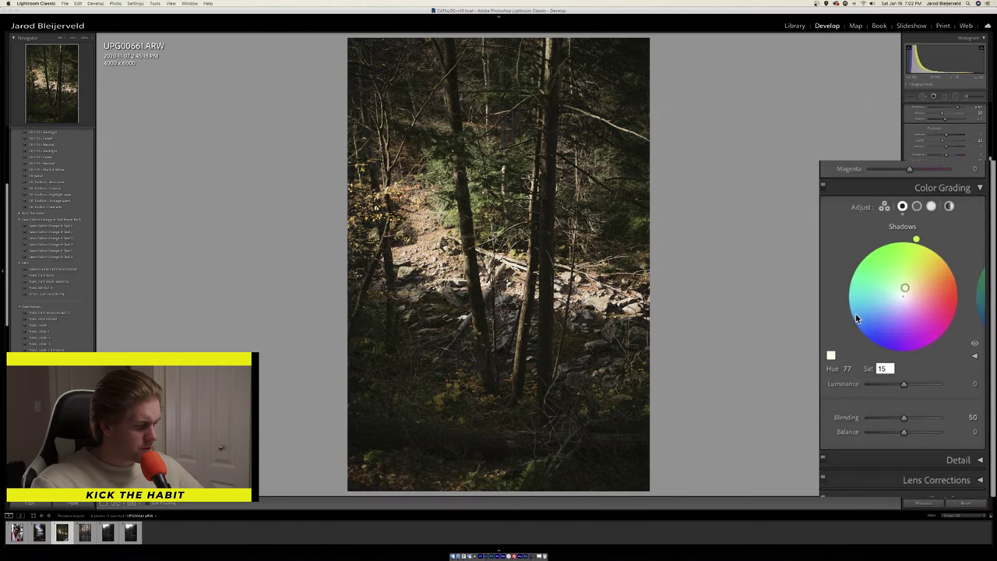
Tint the highlights pink with Hue 328 and Saturation 18
{"action": "left_click", "coordinate": [916, 206]}
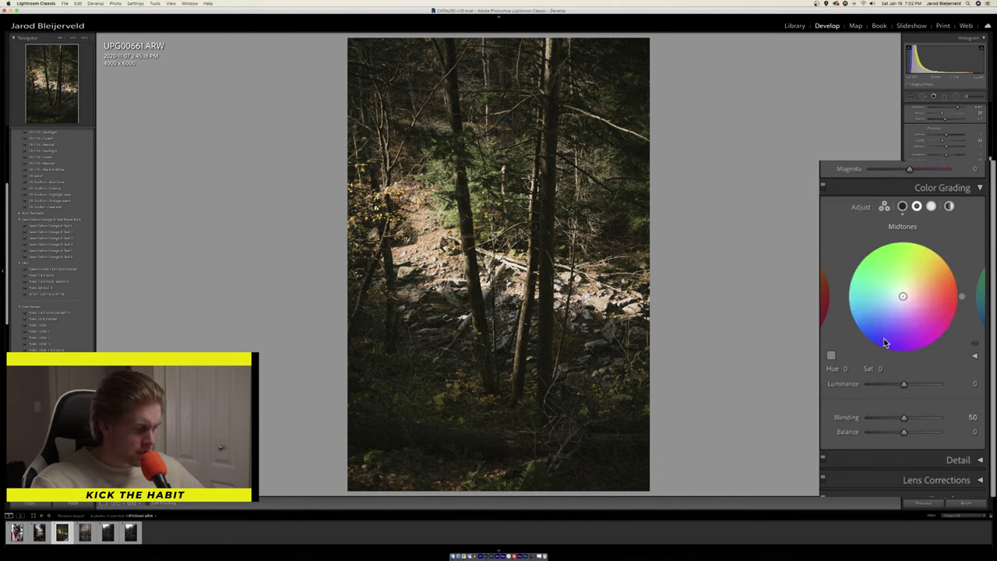
{"action": "left_click", "coordinate": [932, 206]}
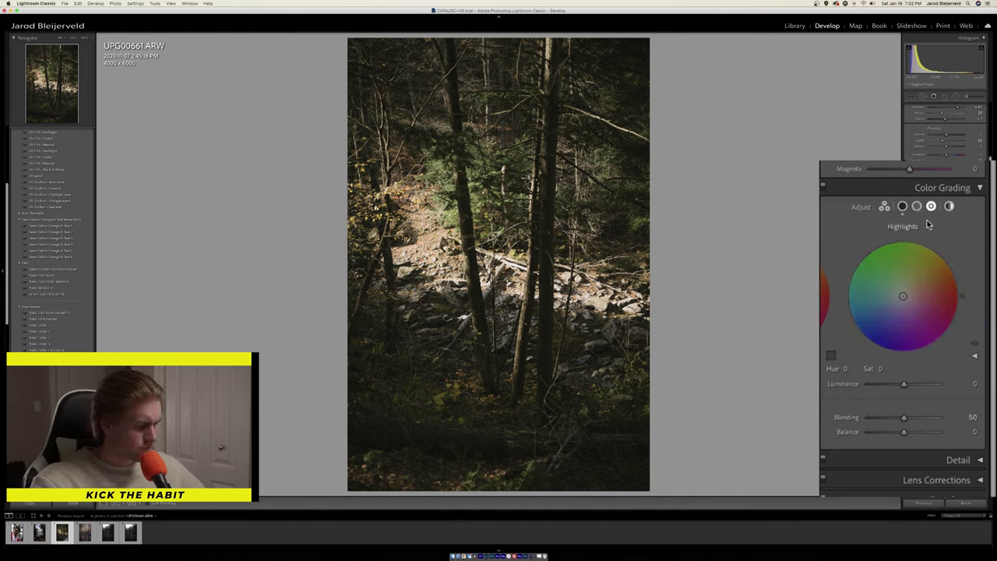
{"action": "left_click", "coordinate": [845, 368]}
{"action": "type", "text": "328"}
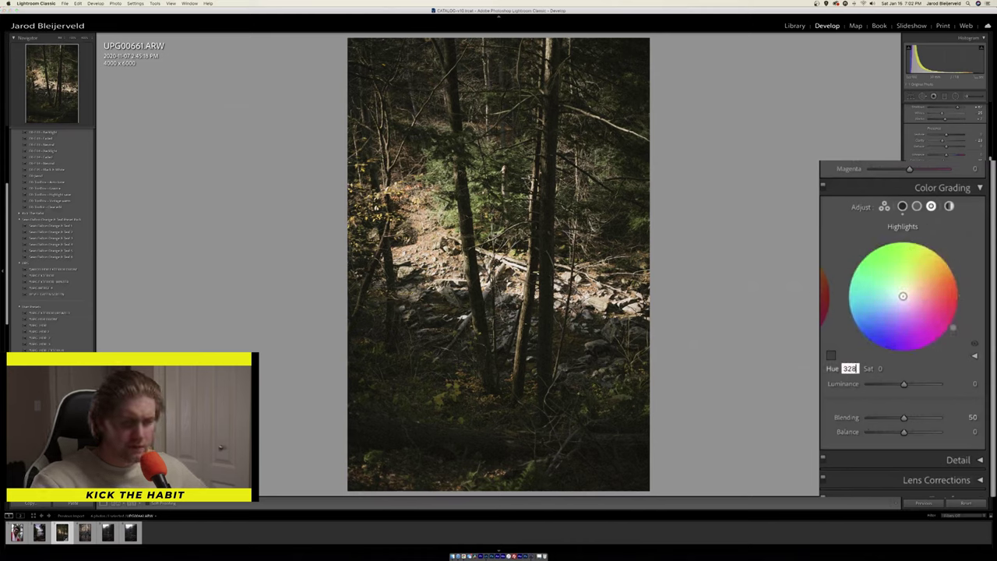
{"action": "left_click", "coordinate": [881, 368]}
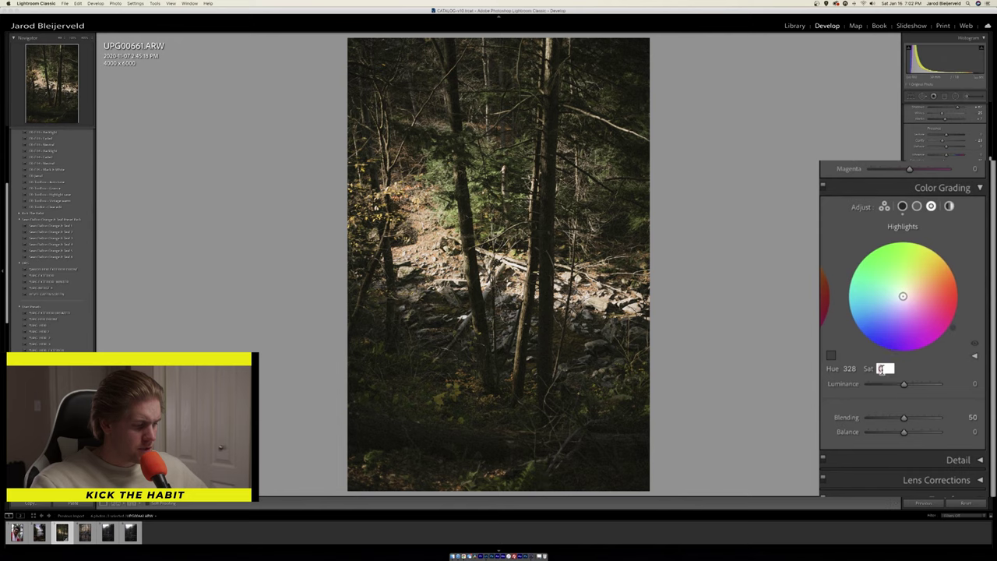
{"action": "type", "text": "18"}
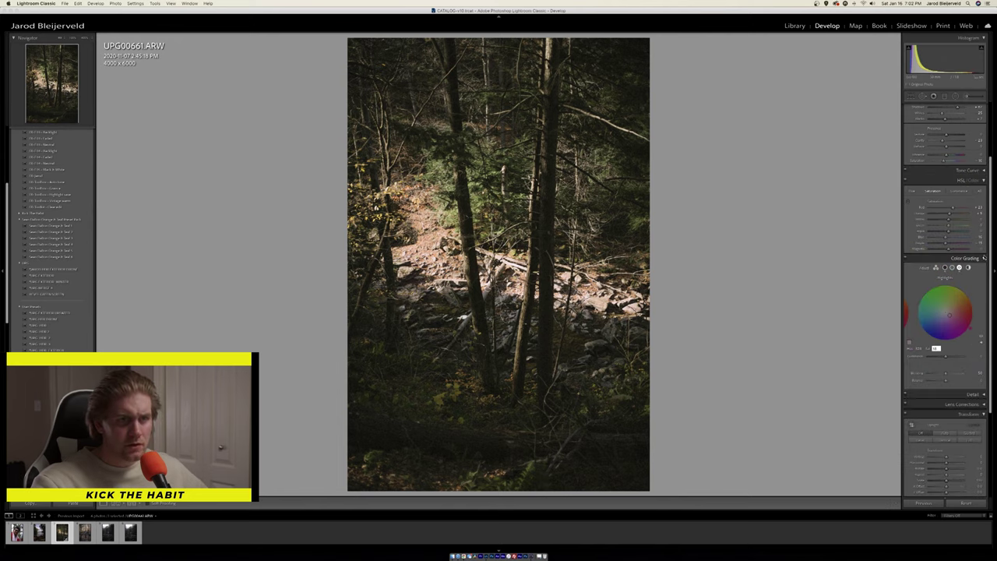
{"action": "left_click", "coordinate": [984, 258]}
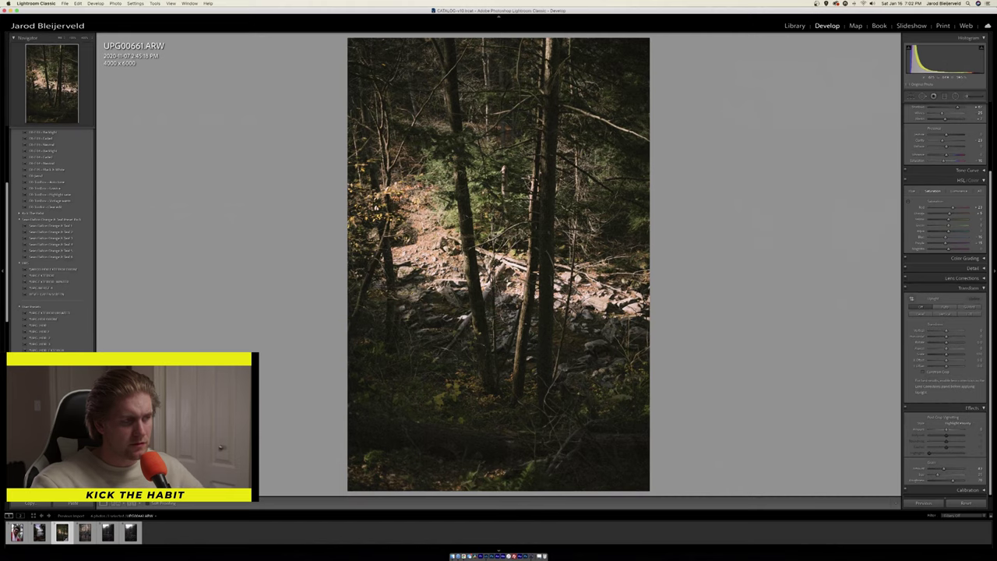
Compare the edit against the unedited original twice, finishing on the edited version
{"action": "key", "text": "backslash"}
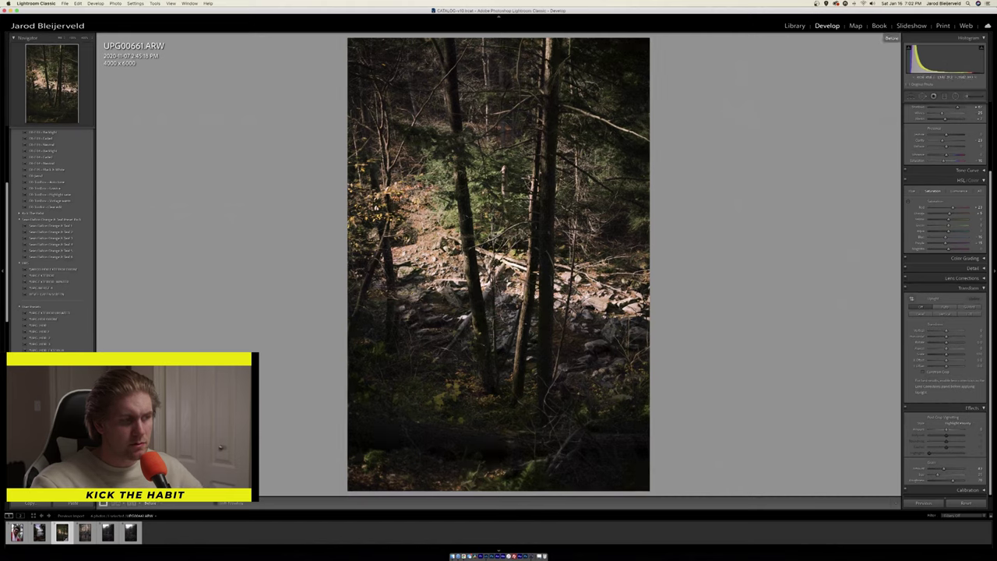
{"action": "key", "text": "backslash"}
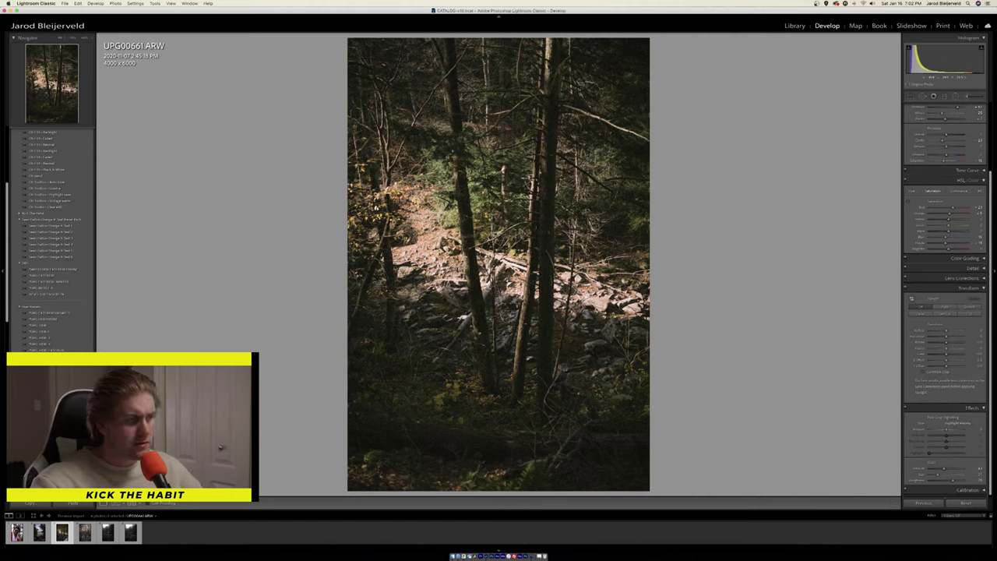
{"action": "key", "text": "backslash"}
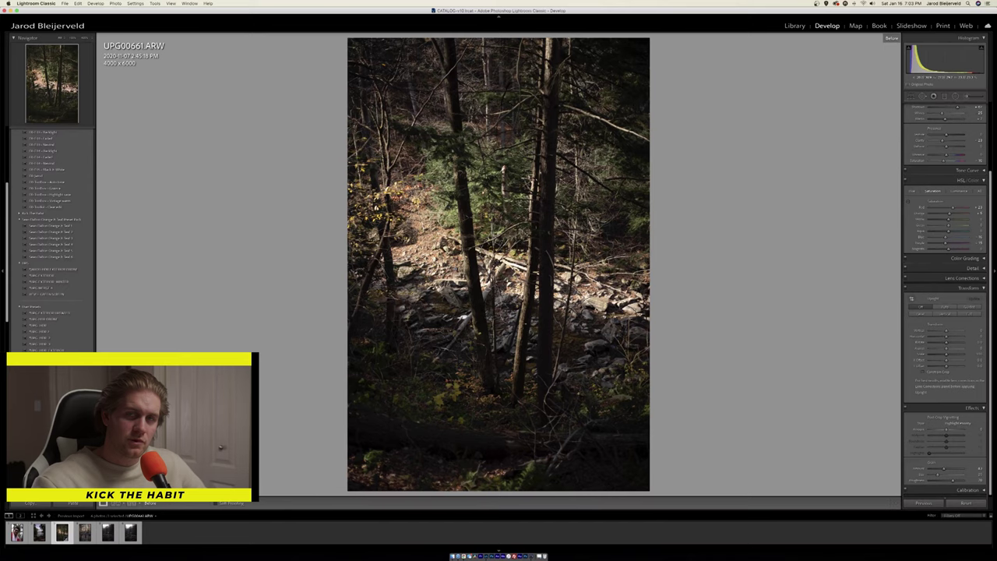
{"action": "key", "text": "backslash"}
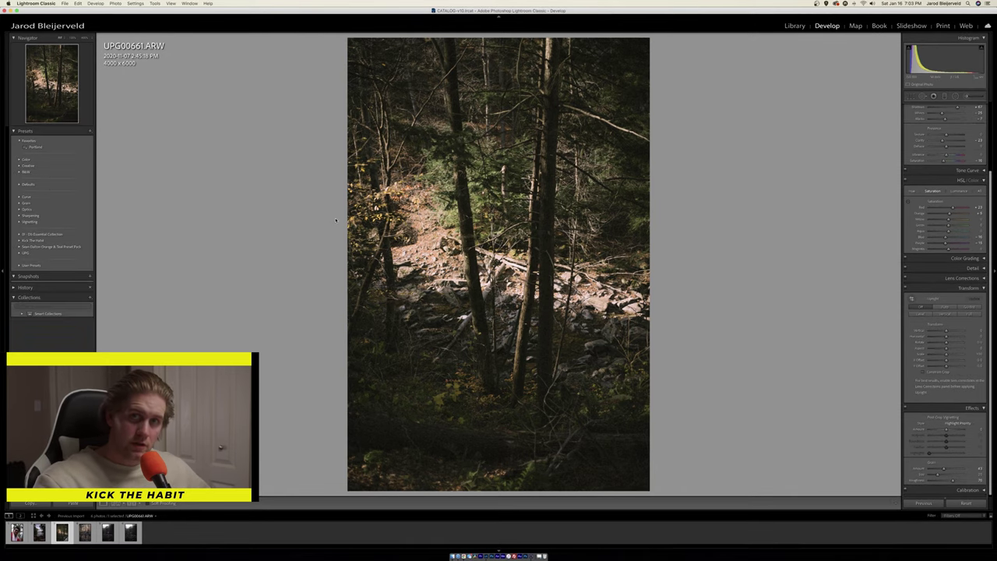
Save a new Develop preset named 'PORTA - 400' with White Balance and Exposure unchecked
{"action": "left_click", "coordinate": [90, 132]}
{"action": "left_click", "coordinate": [101, 137]}
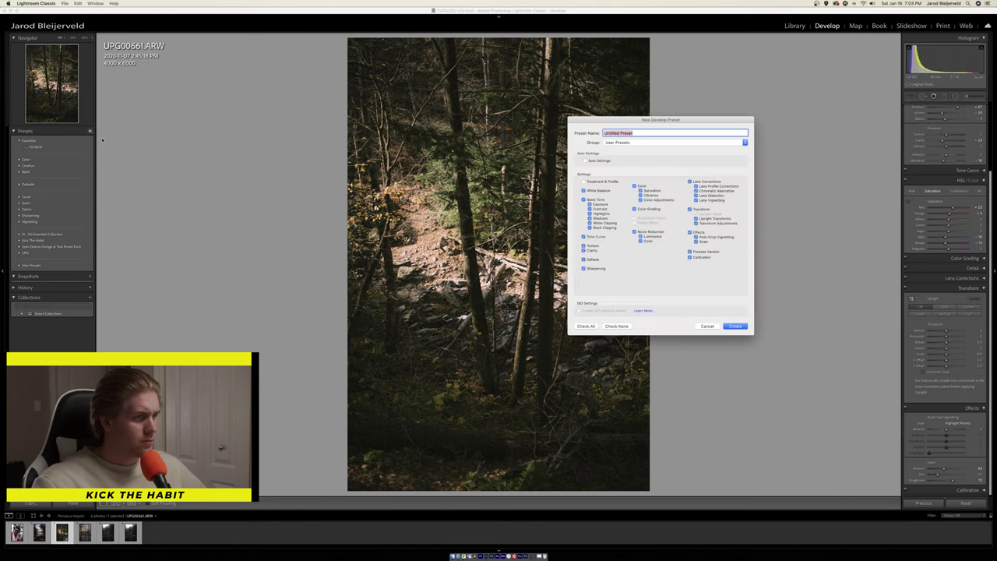
{"action": "type", "text": "FORTA - 400"}
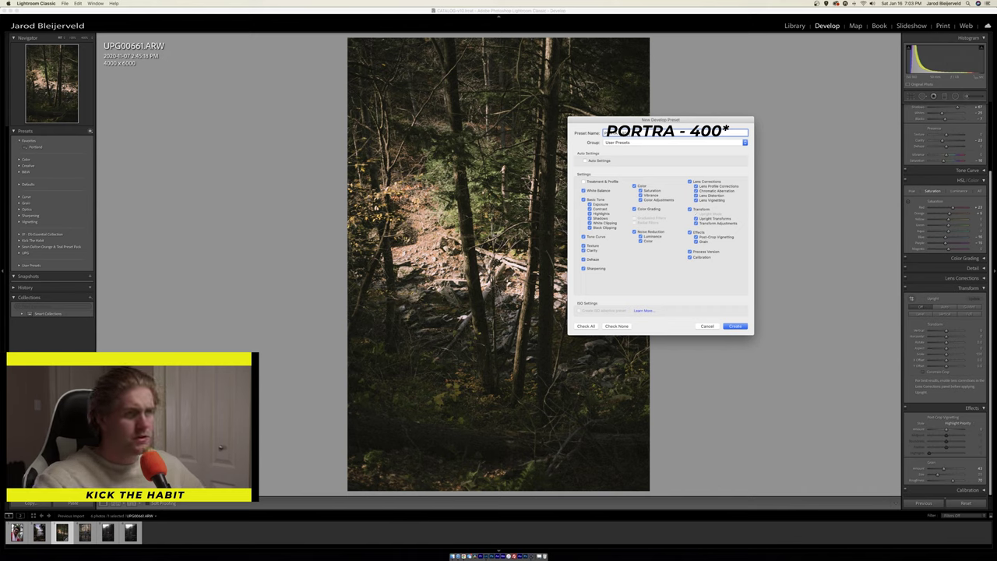
{"action": "left_click", "coordinate": [583, 191]}
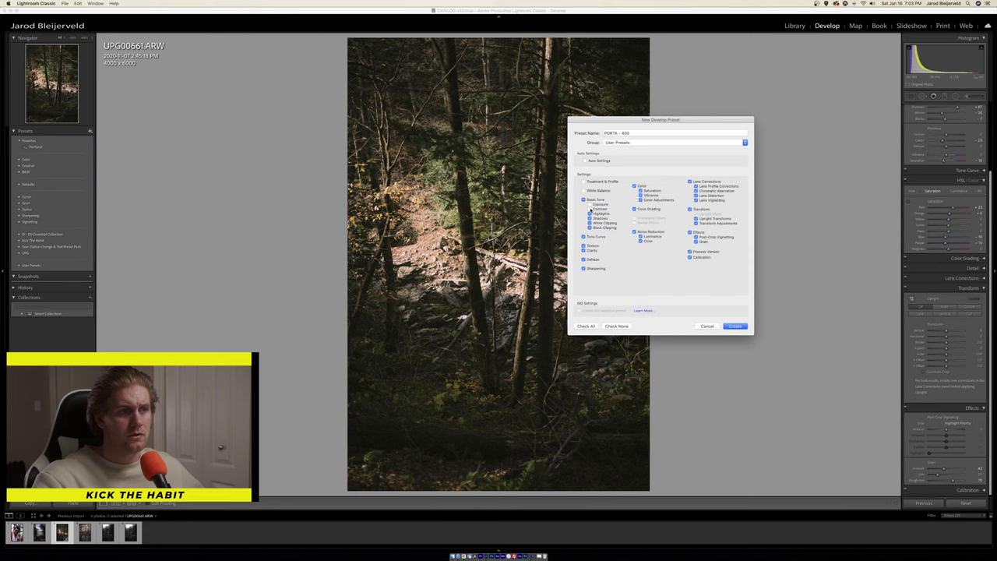
{"action": "left_click", "coordinate": [737, 326]}
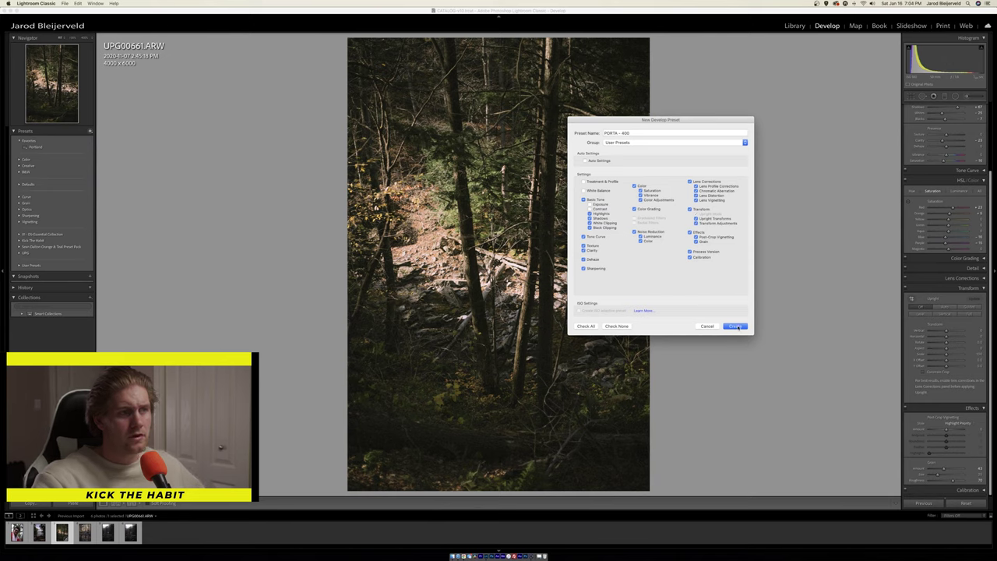
{"action": "left_click", "coordinate": [678, 143]}
{"action": "left_click", "coordinate": [662, 117]}
{"action": "left_click", "coordinate": [736, 327]}
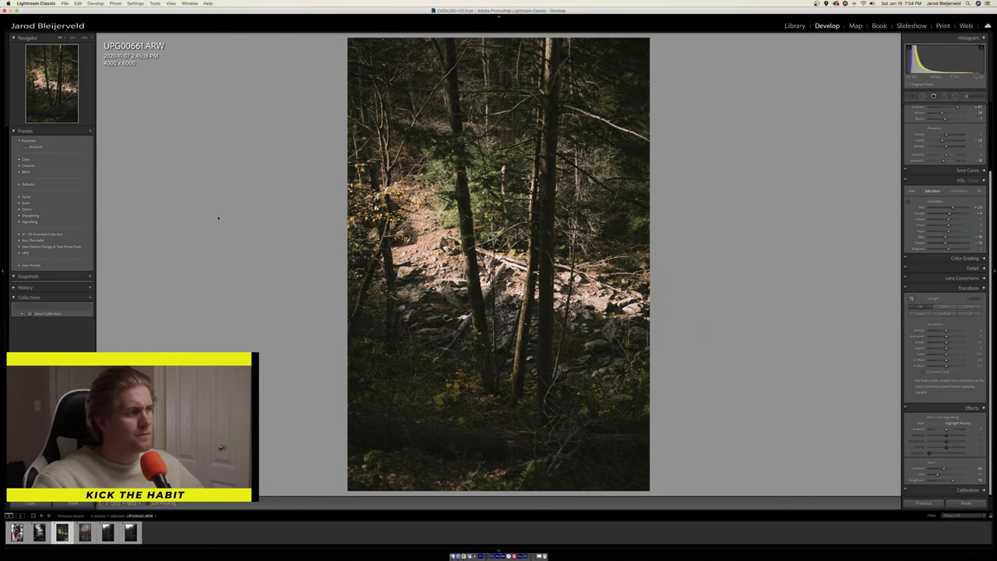
Expand User Presets, try the saved preset on the forest photo, then open portrait UPG06053.ARW
{"action": "left_click", "coordinate": [21, 266]}
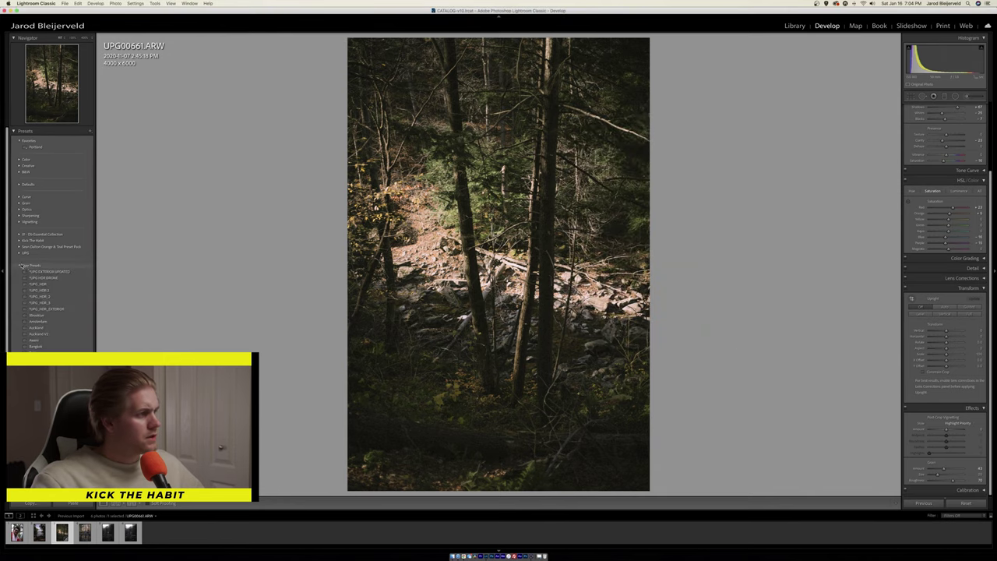
{"action": "left_click", "coordinate": [39, 364]}
{"action": "scroll", "coordinate": [50, 311], "scroll_direction": "down", "scroll_amount": 5}
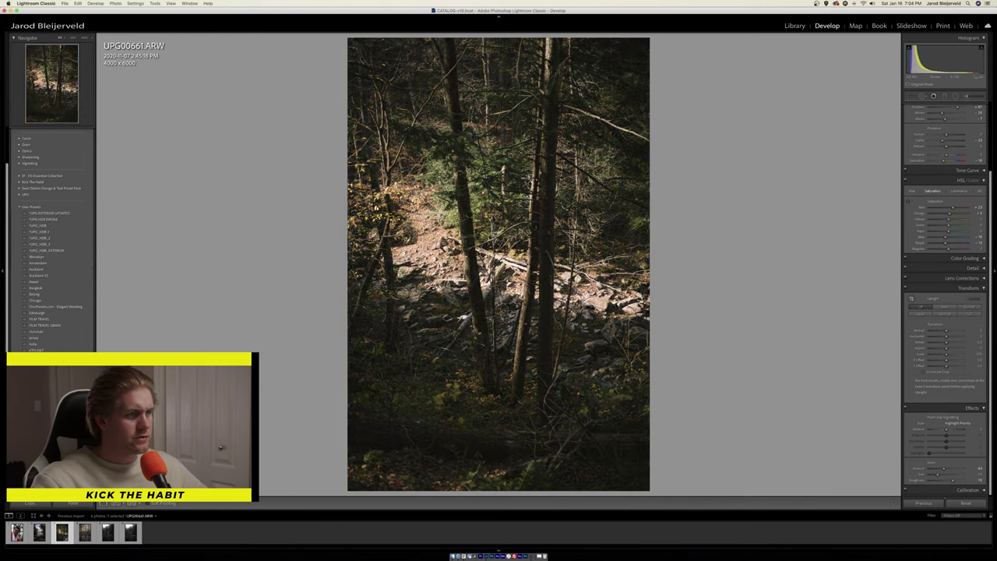
{"action": "left_click", "coordinate": [16, 532]}
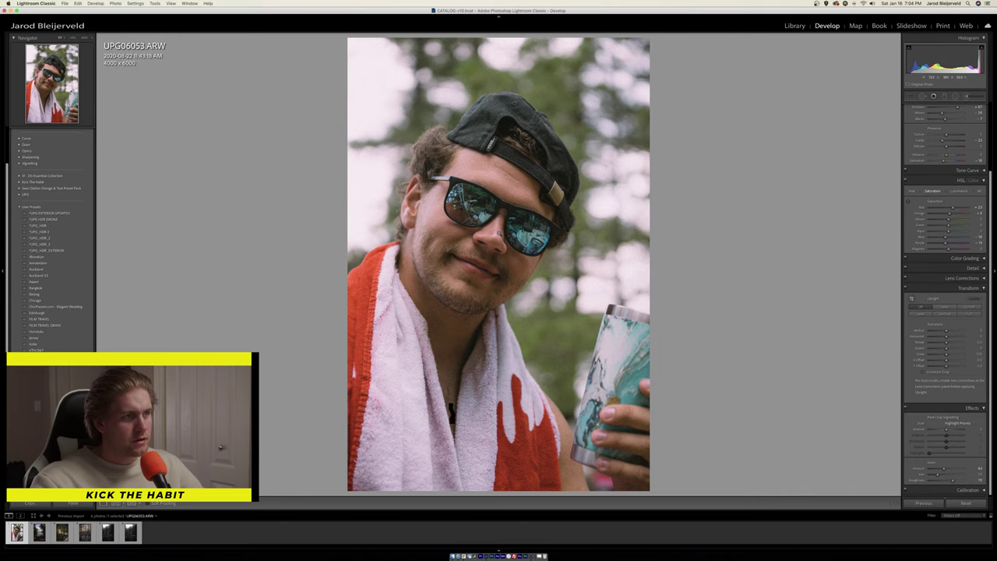
Compare the portrait with its Before view, nudge Exposure down then up, and open lake photo UPG06417.ARW
{"action": "key", "text": "backslash"}
{"action": "key", "text": "backslash"}
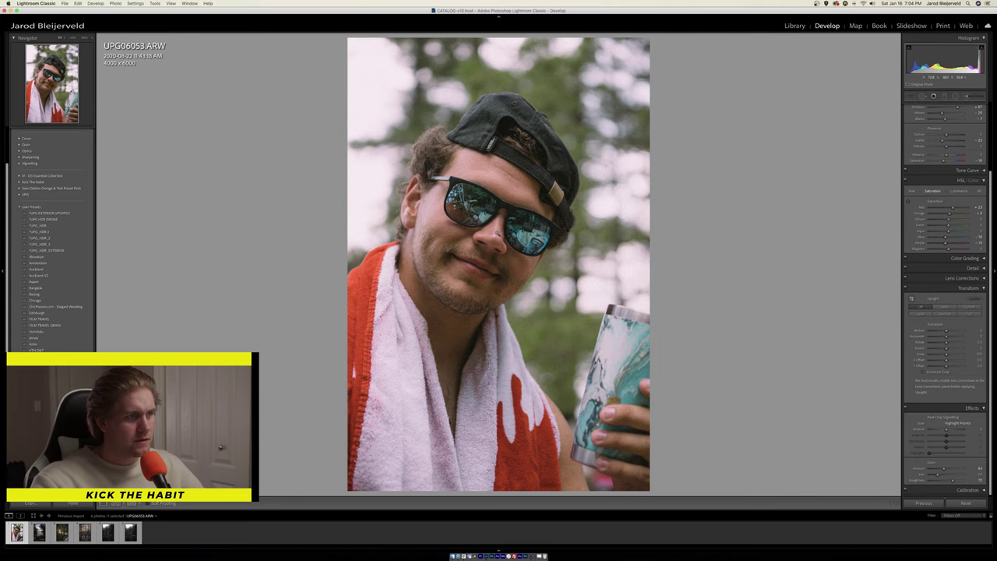
{"action": "scroll", "coordinate": [963, 130], "scroll_direction": "up", "scroll_amount": 2}
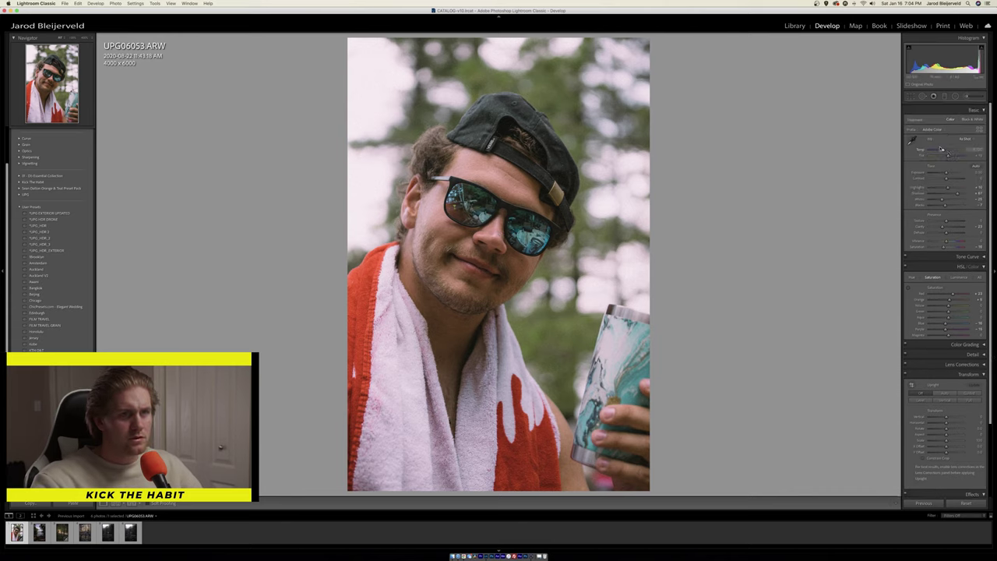
{"action": "scroll", "coordinate": [957, 155], "scroll_direction": "up", "scroll_amount": 1}
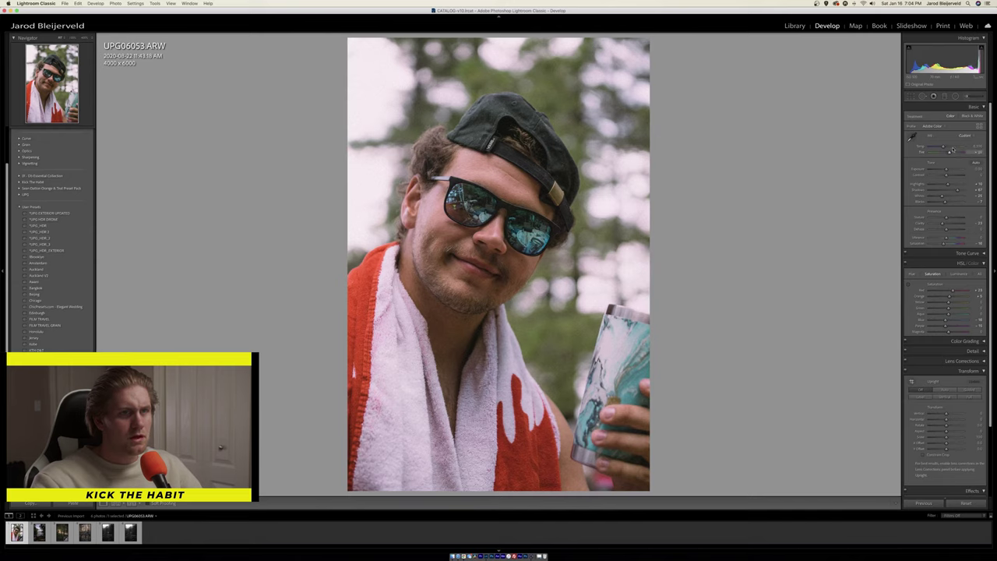
{"action": "key", "text": "Down"}
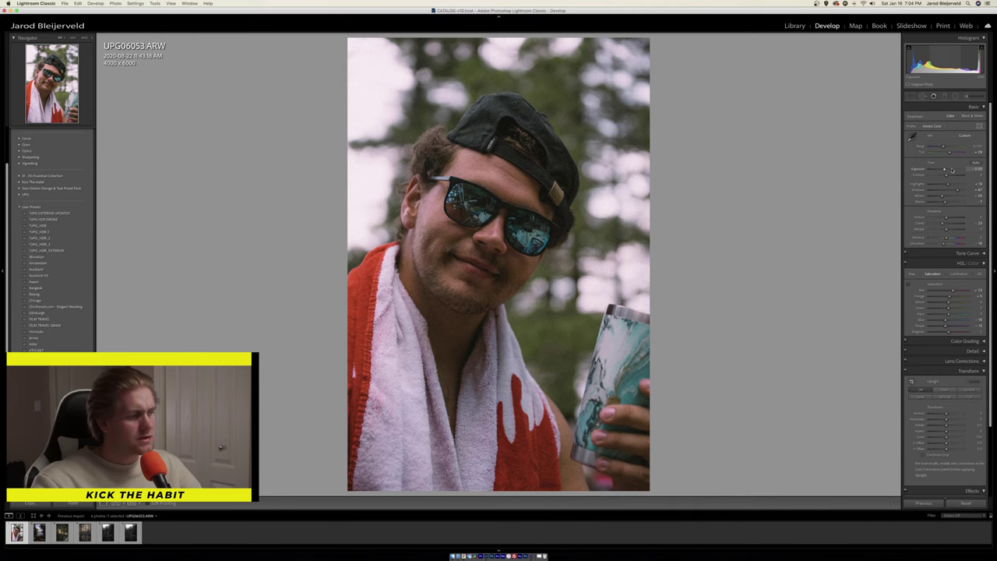
{"action": "key", "text": "Up"}
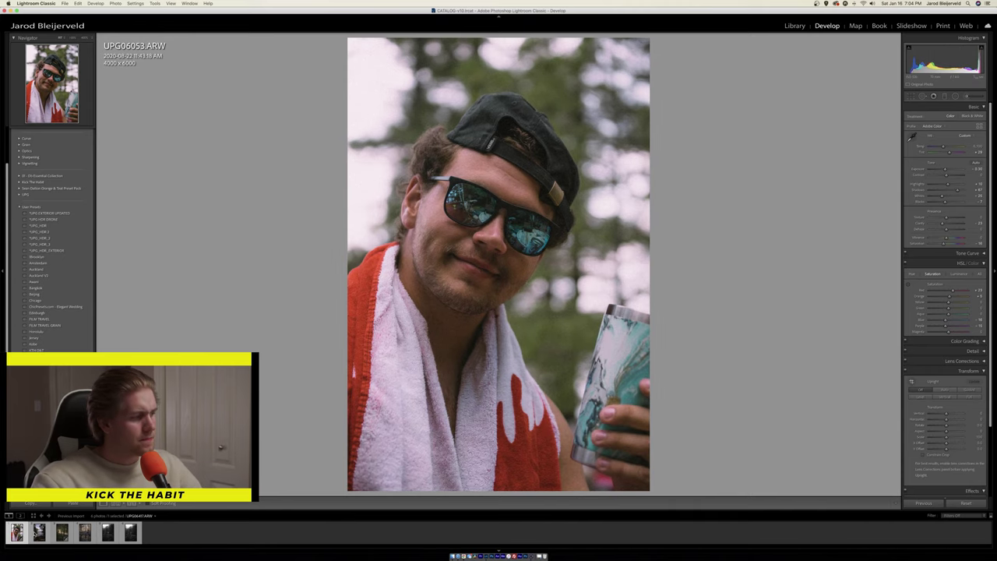
{"action": "left_click", "coordinate": [39, 532]}
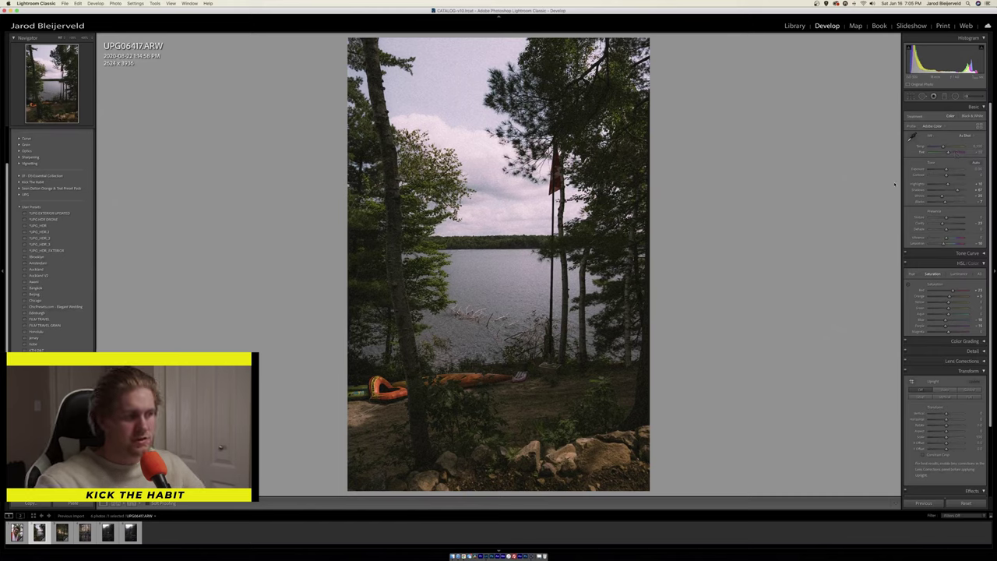
Check the stream photo's Before view, raise its Exposure, reduce magenta Tint, then open UPG00720.ARW
{"action": "left_click", "coordinate": [83, 536]}
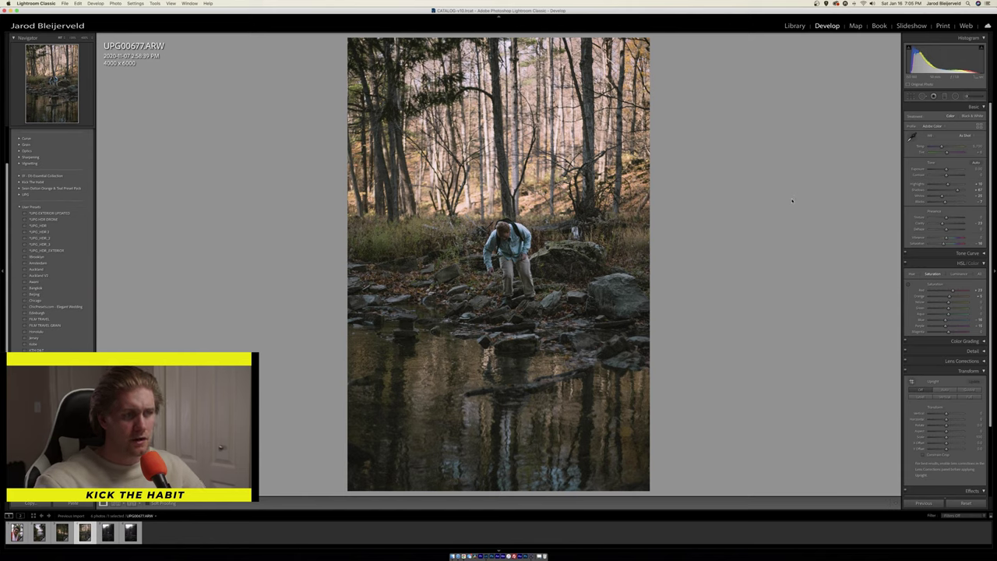
{"action": "key", "text": "backslash"}
{"action": "key", "text": "backslash"}
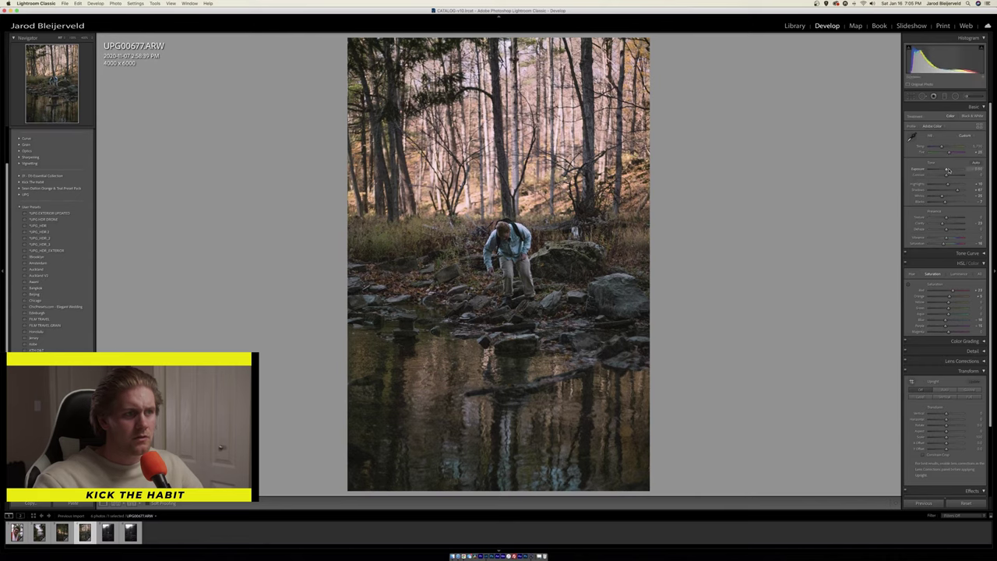
{"action": "left_click_drag", "start_coordinate": [948, 170], "coordinate": [952, 170]}
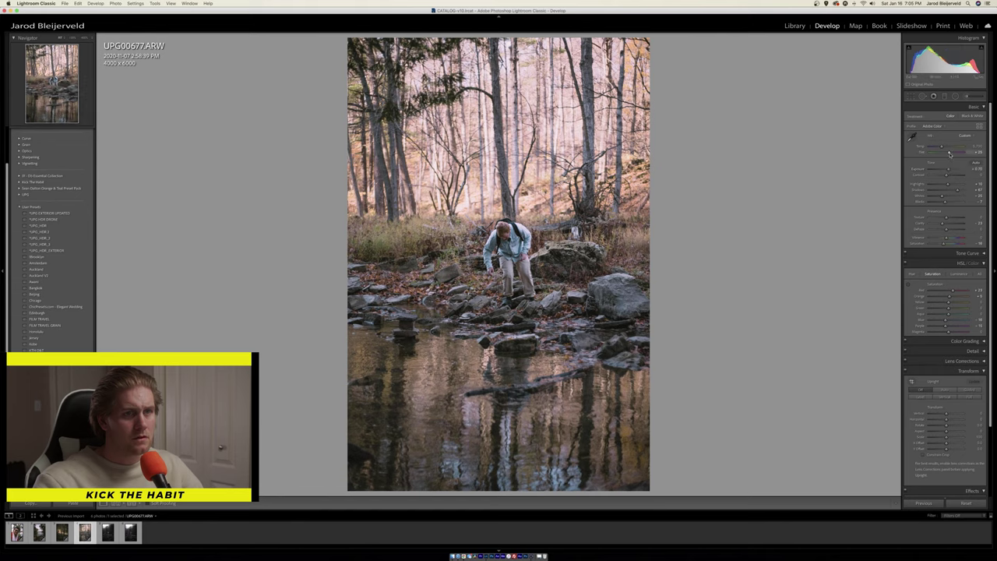
{"action": "left_click_drag", "start_coordinate": [949, 153], "coordinate": [947, 154]}
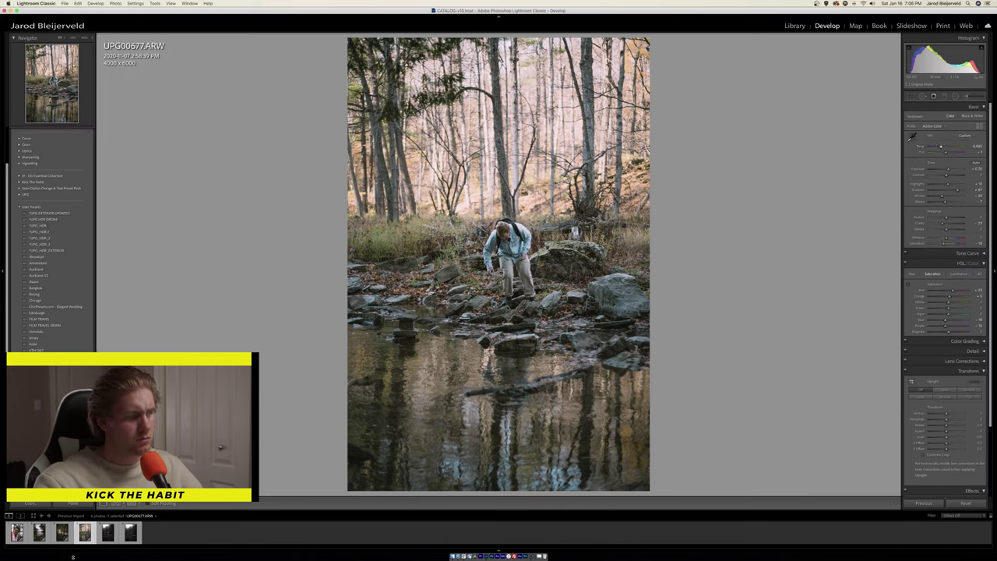
{"action": "left_click", "coordinate": [108, 535]}
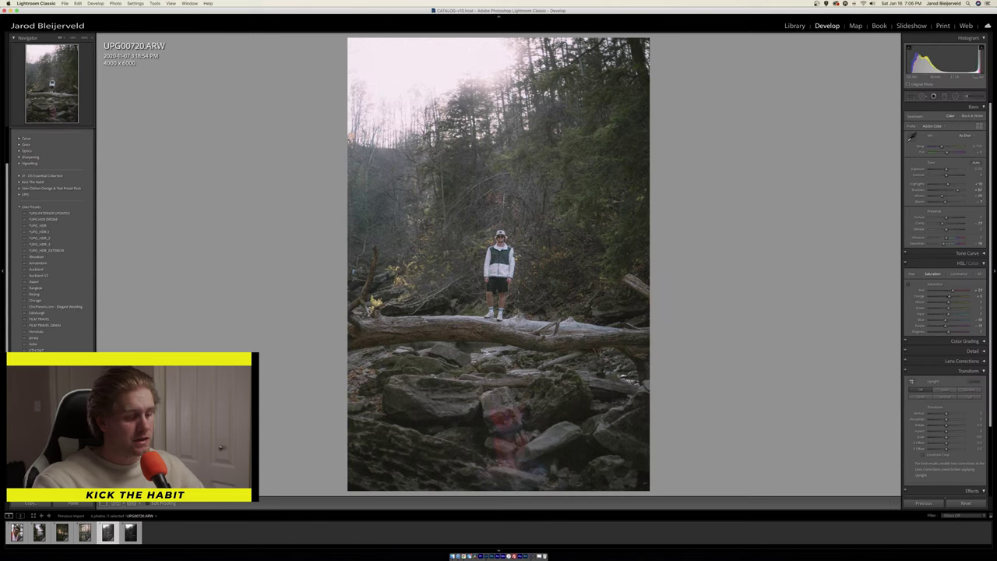
Compare the log photo with its unedited version, inspect the rocks below at 1:1, then open UPG00741.ARW
{"action": "key", "text": "backslash"}
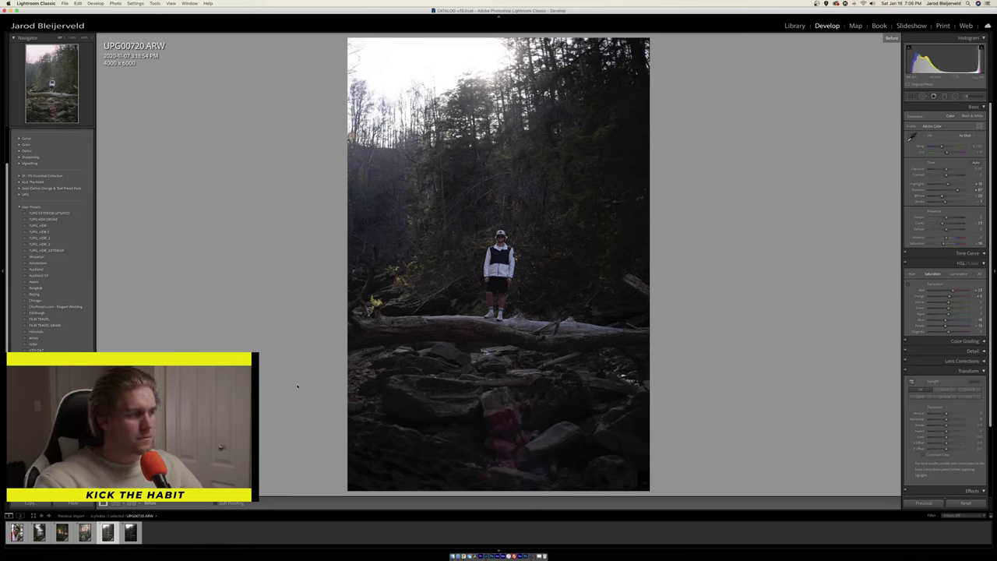
{"action": "key", "text": "backslash"}
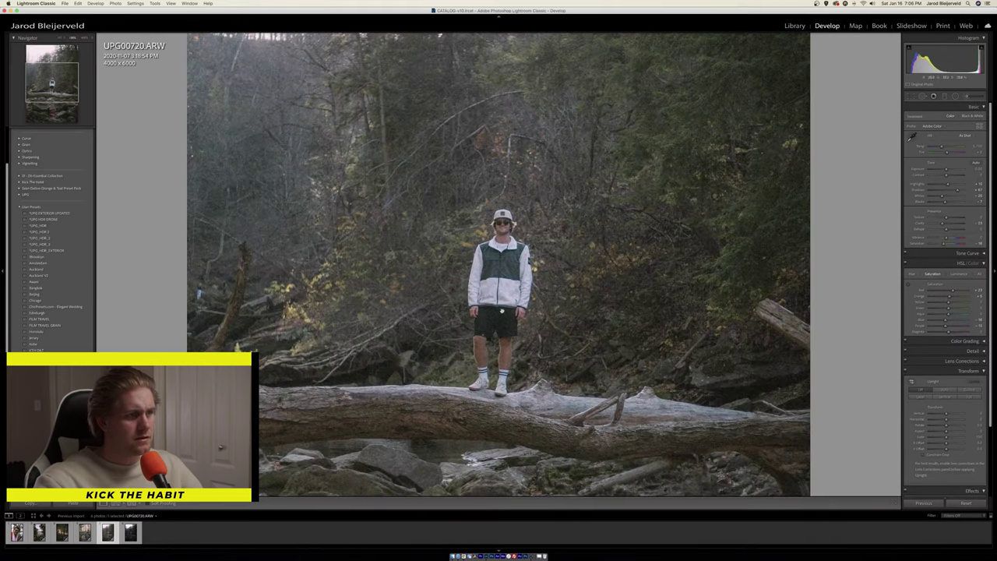
{"action": "left_click_drag", "start_coordinate": [495, 315], "coordinate": [501, 251]}
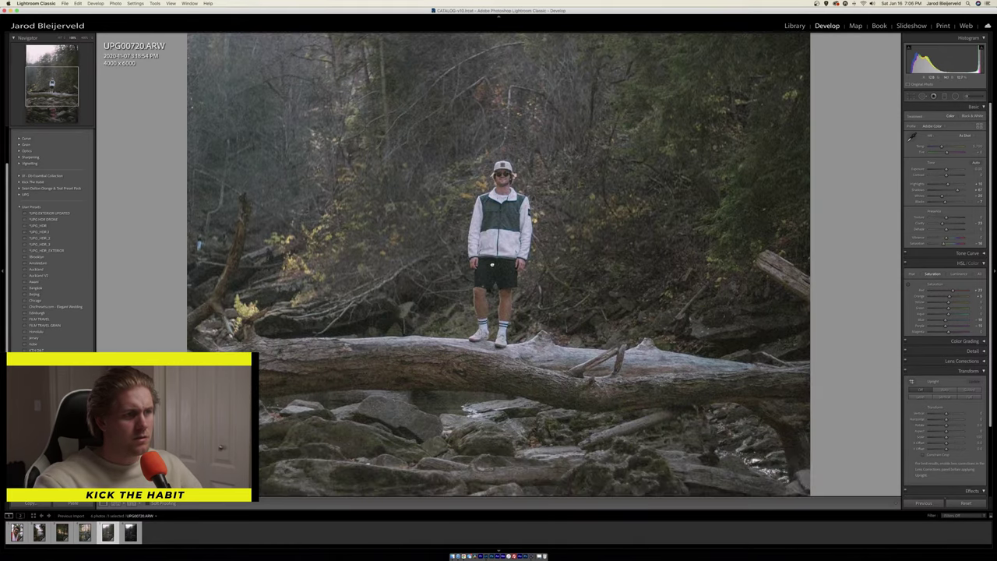
{"action": "left_click", "coordinate": [501, 250]}
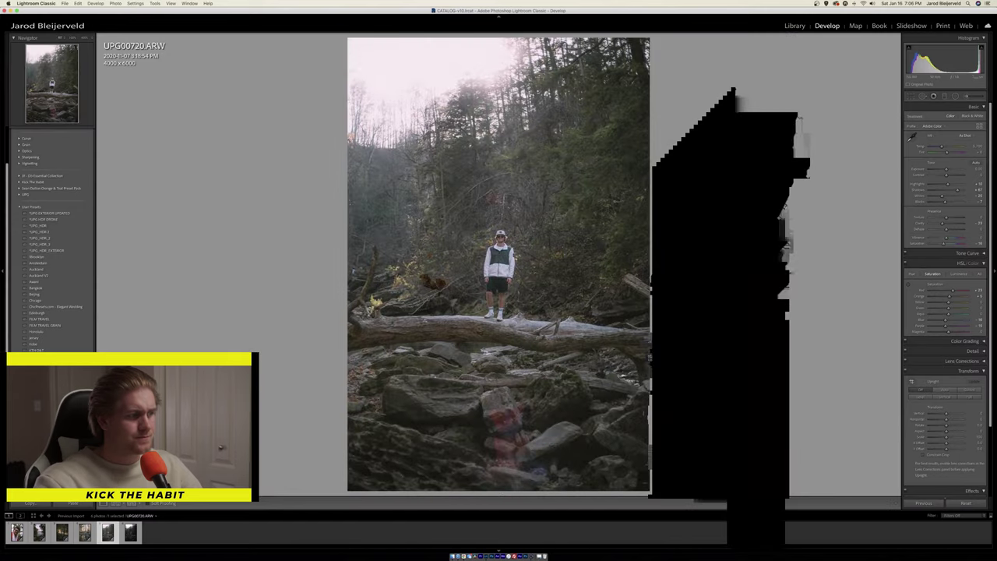
{"action": "left_click", "coordinate": [132, 533]}
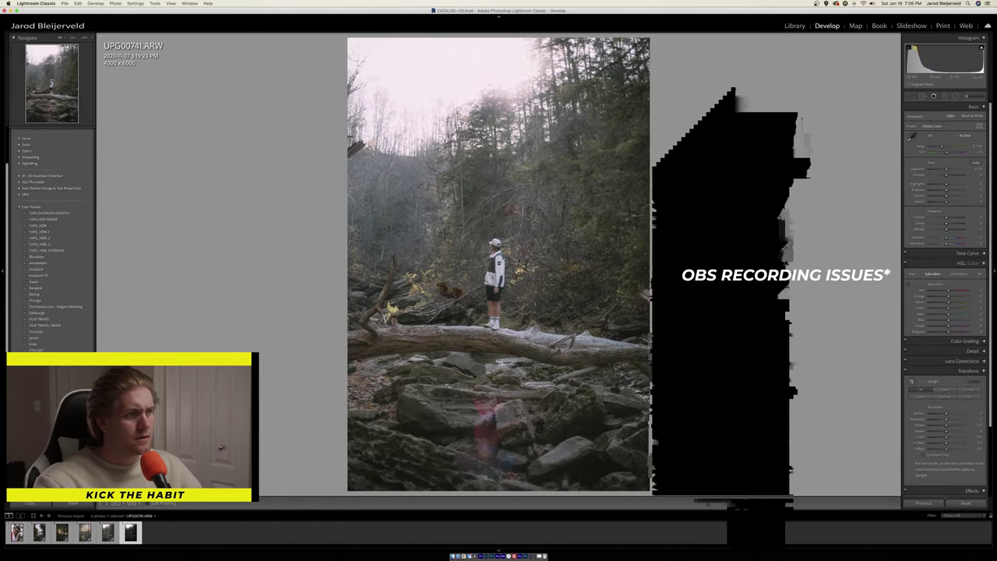
Paste the copied PORTA - 400 Develop settings onto UPG00741.ARW with Cmd+Shift+V
{"action": "key", "text": "super+shift+v"}
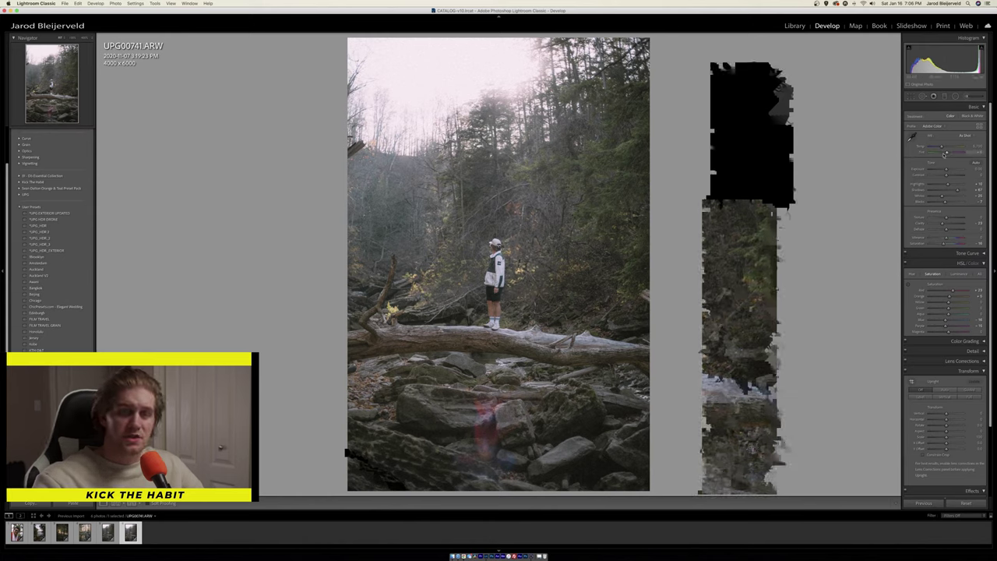
{"action": "scroll", "coordinate": [944, 150], "scroll_direction": "down", "scroll_amount": 1}
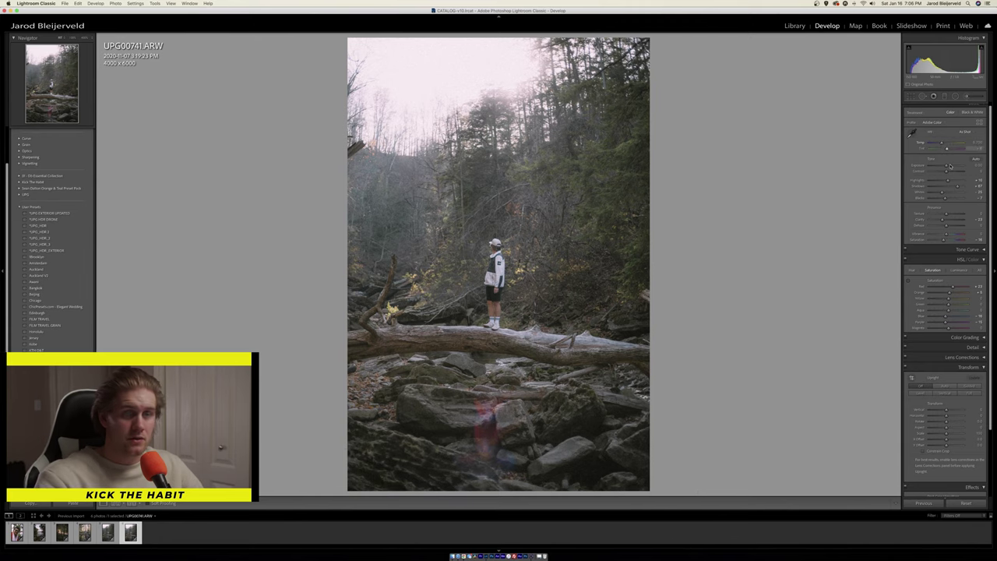